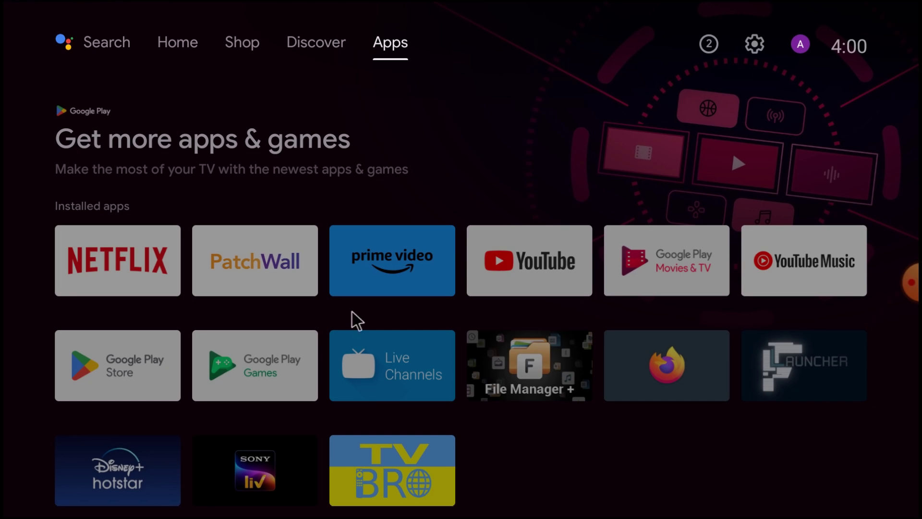
Look through the full list of installed apps in the TV settings for the TV Bro web browser
{"action": "left_click", "coordinate": [754, 45]}
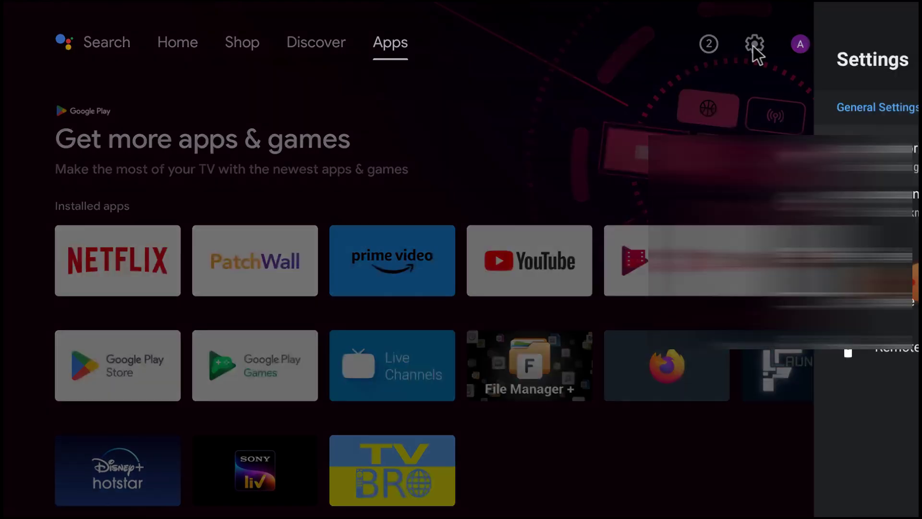
{"action": "left_click", "coordinate": [644, 271]}
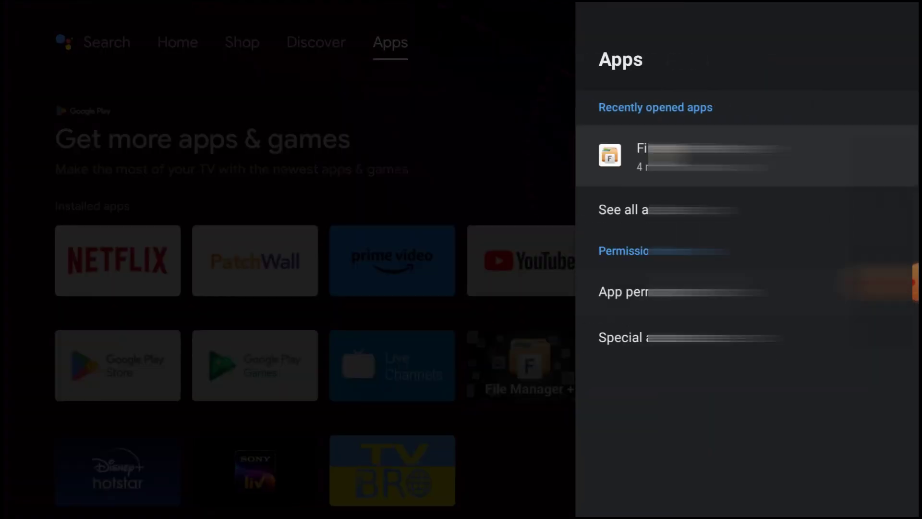
{"action": "left_click", "coordinate": [651, 217]}
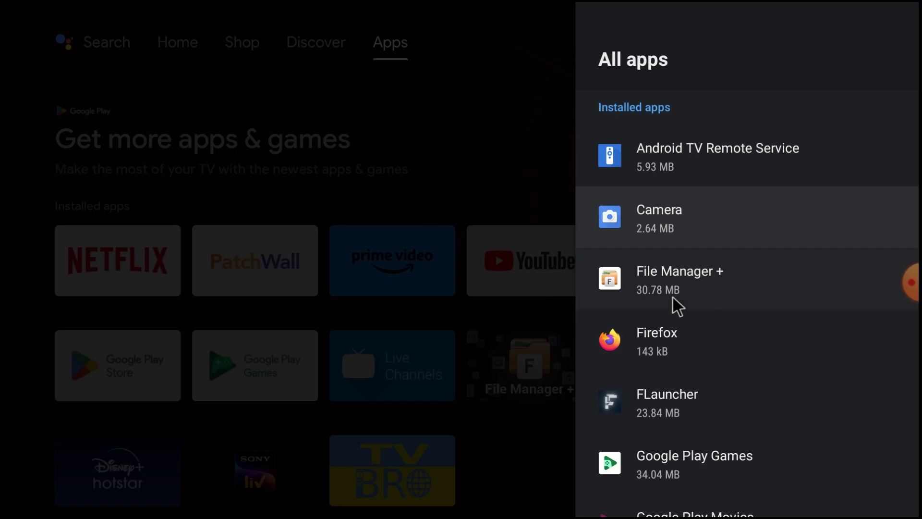
{"action": "scroll", "coordinate": [670, 346], "scroll_direction": "down", "scroll_amount": 3}
{"action": "scroll", "coordinate": [672, 375], "scroll_direction": "down", "scroll_amount": 5}
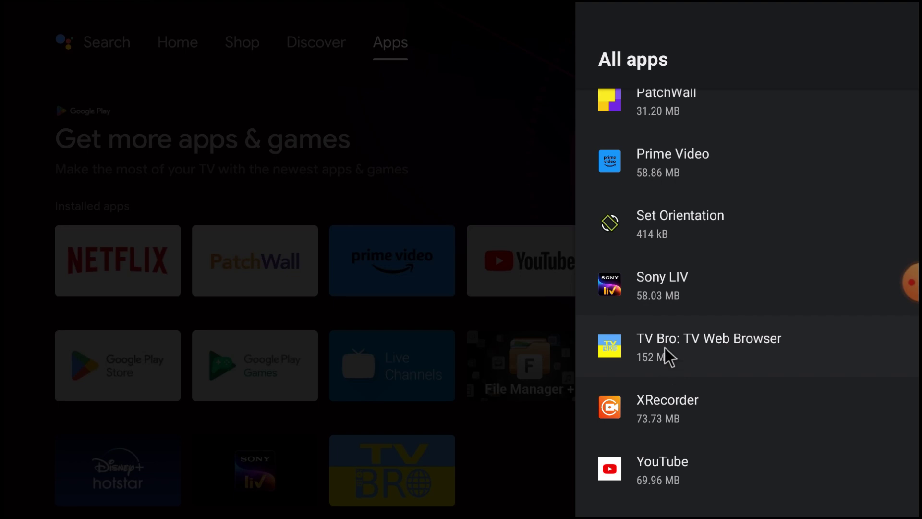
{"action": "key", "text": "Escape"}
{"action": "key", "text": "Escape"}
{"action": "key", "text": "Escape"}
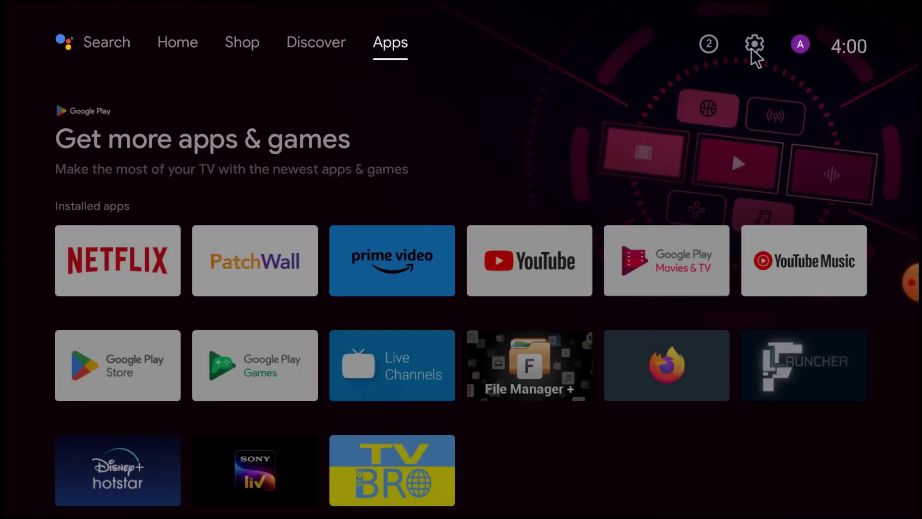
Check in the security settings which apps are allowed to install from unknown sources, and return to the home screen
{"action": "left_click", "coordinate": [755, 45]}
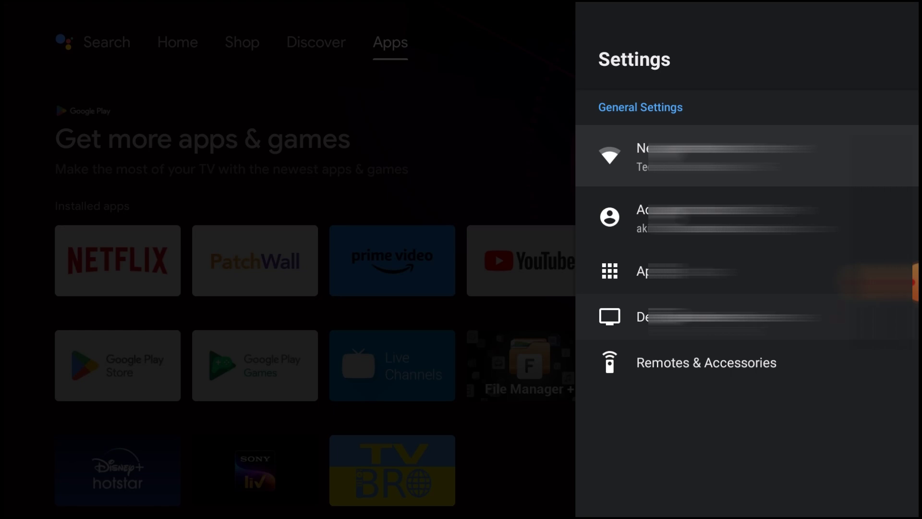
{"action": "left_click", "coordinate": [673, 317]}
{"action": "scroll", "coordinate": [663, 432], "scroll_direction": "down", "scroll_amount": 5}
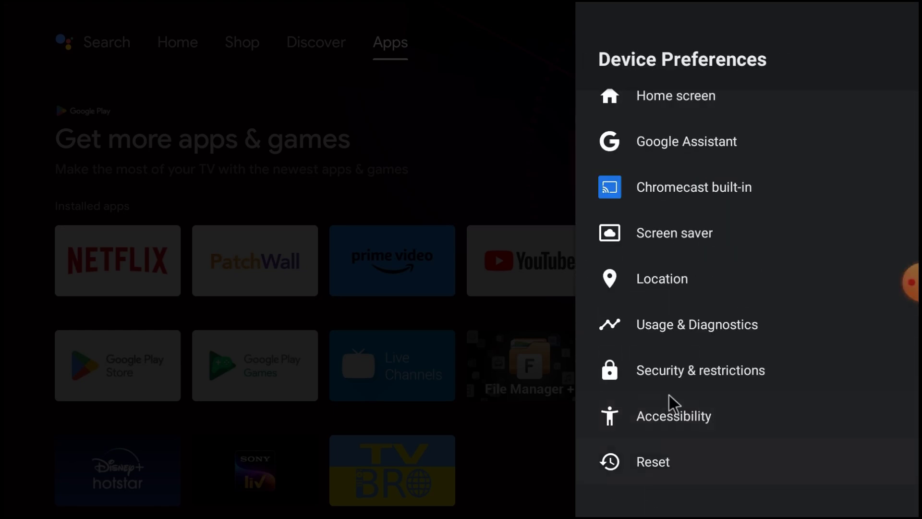
{"action": "left_click", "coordinate": [671, 377]}
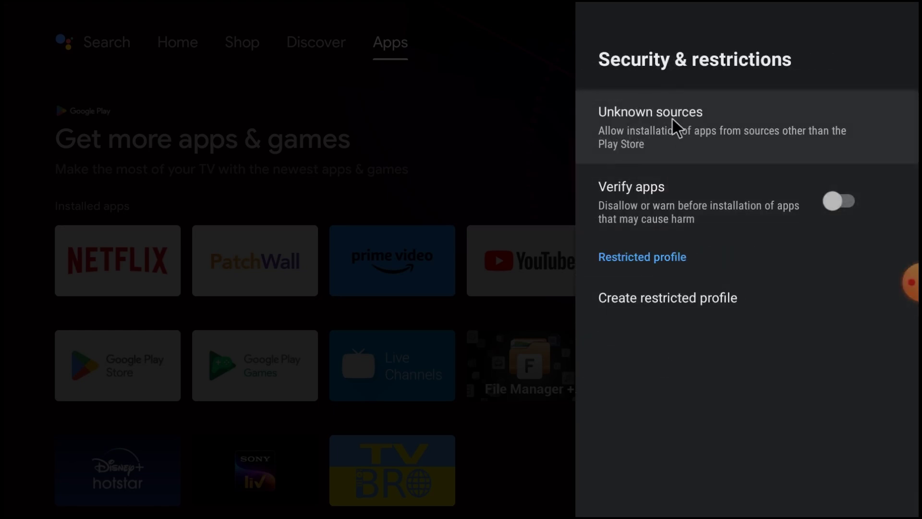
{"action": "left_click", "coordinate": [673, 123]}
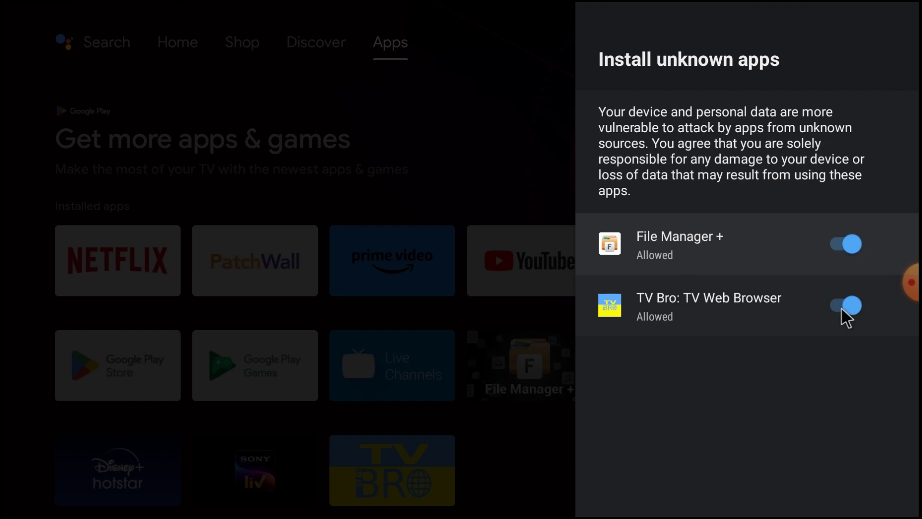
{"action": "right_click", "coordinate": [510, 130]}
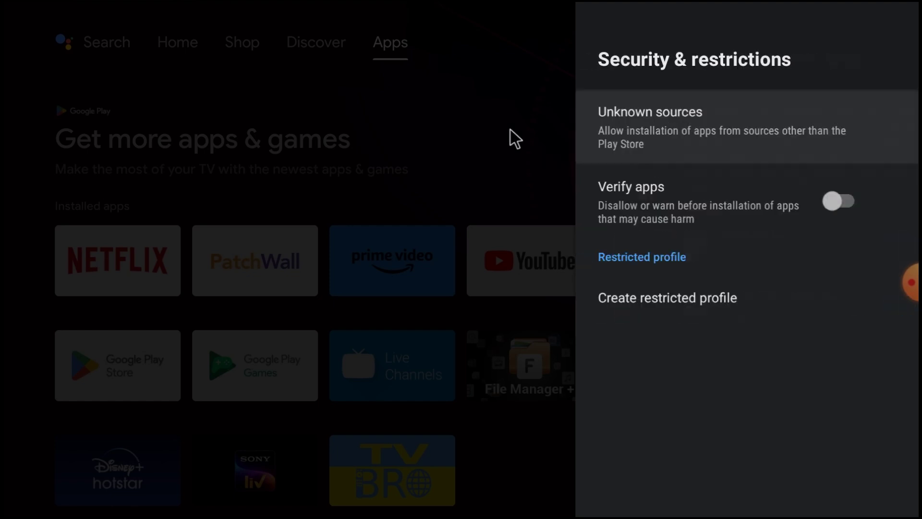
{"action": "right_click", "coordinate": [511, 130]}
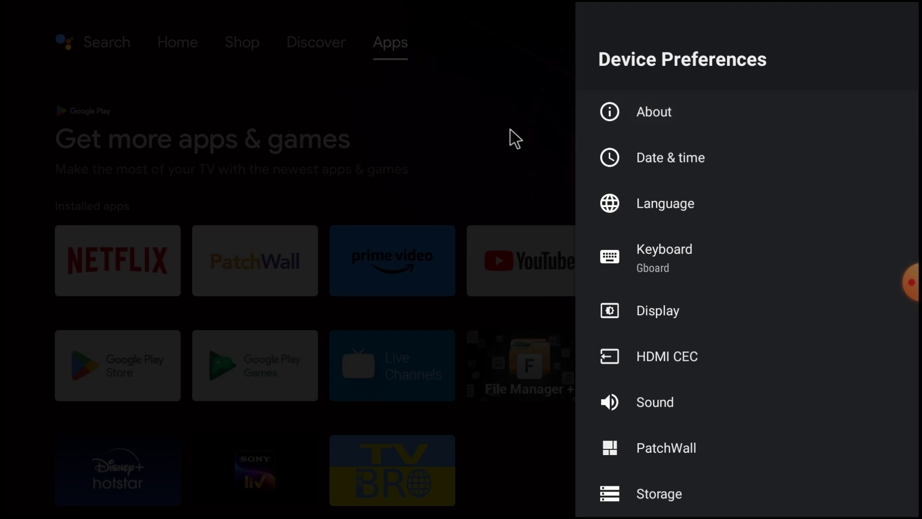
{"action": "right_click", "coordinate": [511, 129]}
{"action": "right_click", "coordinate": [511, 130]}
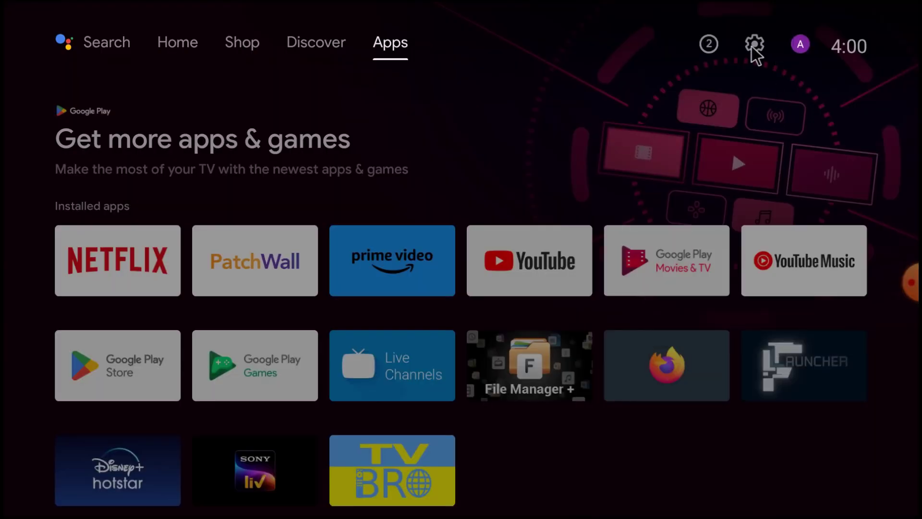
Launch TV Bro: TV Web Browser from its entry in the settings' list of all installed apps
{"action": "left_click", "coordinate": [754, 44]}
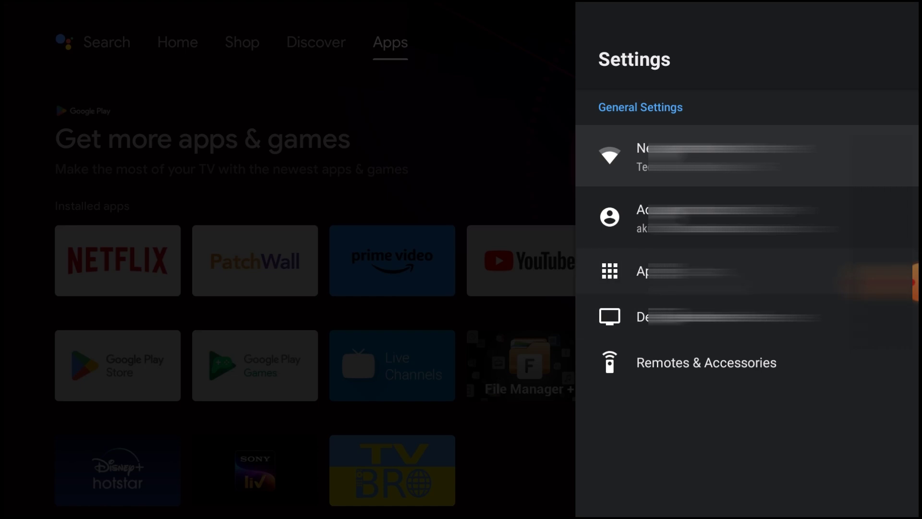
{"action": "left_click", "coordinate": [673, 272]}
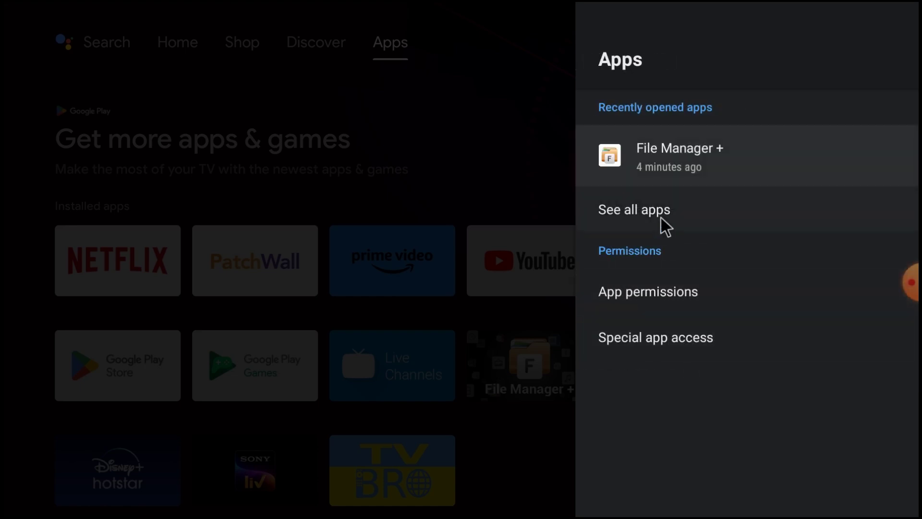
{"action": "left_click", "coordinate": [663, 226]}
{"action": "scroll", "coordinate": [686, 332], "scroll_direction": "down", "scroll_amount": 3}
{"action": "scroll", "coordinate": [685, 339], "scroll_direction": "down", "scroll_amount": 8}
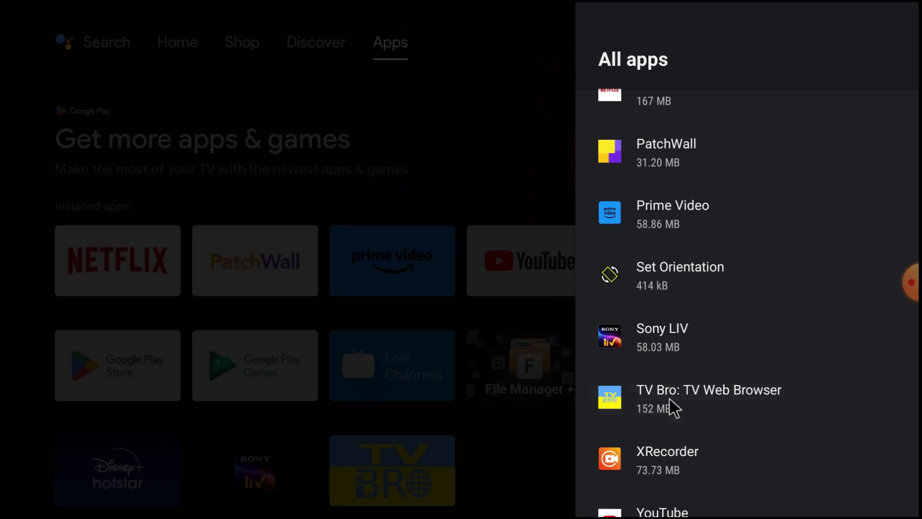
{"action": "left_click", "coordinate": [673, 413]}
{"action": "left_click", "coordinate": [648, 175]}
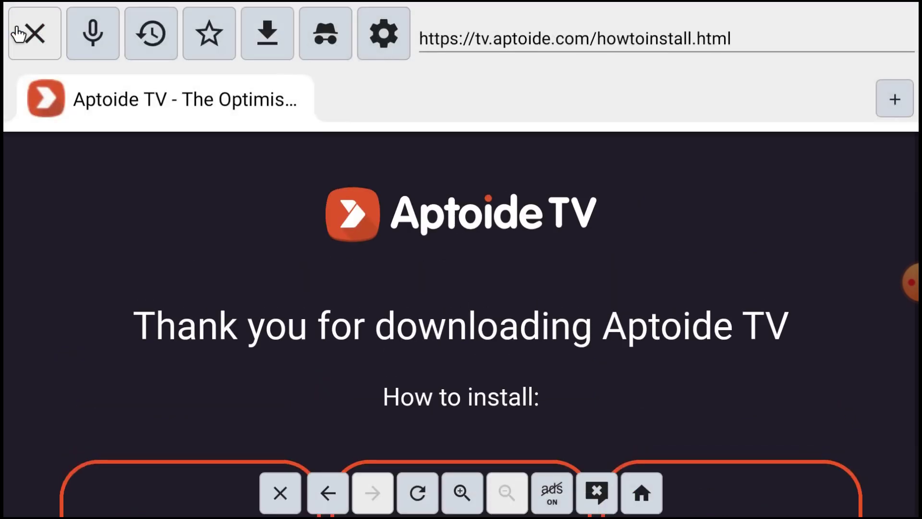
Search the web for "aptoid tv" in the browser
{"action": "left_click", "coordinate": [25, 27]}
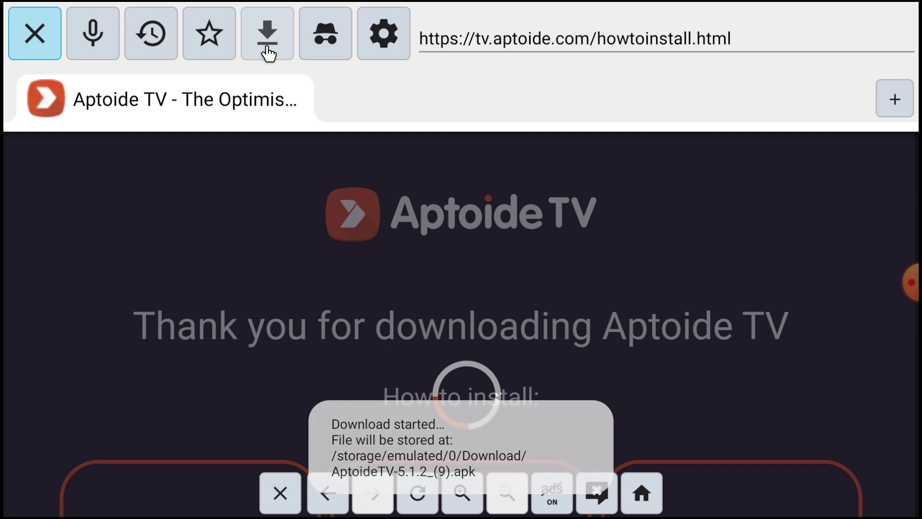
{"action": "left_click", "coordinate": [476, 44]}
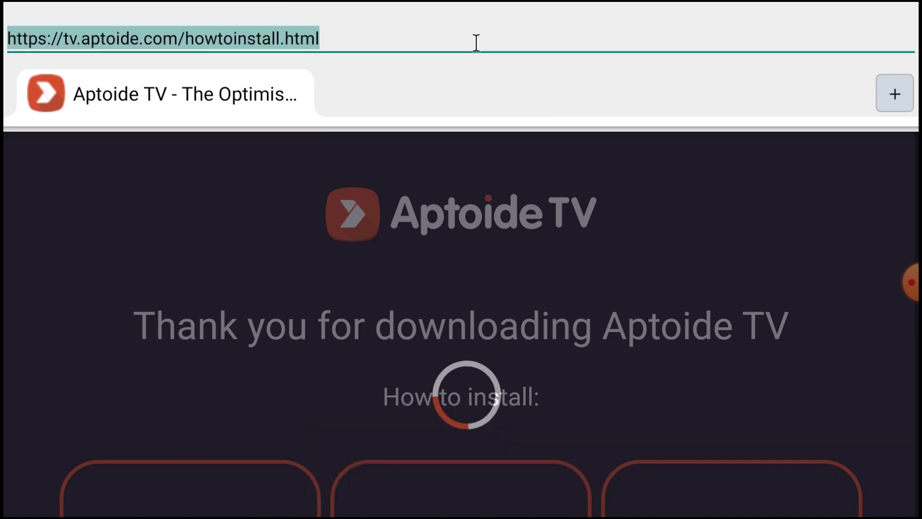
{"action": "type", "text": "a"}
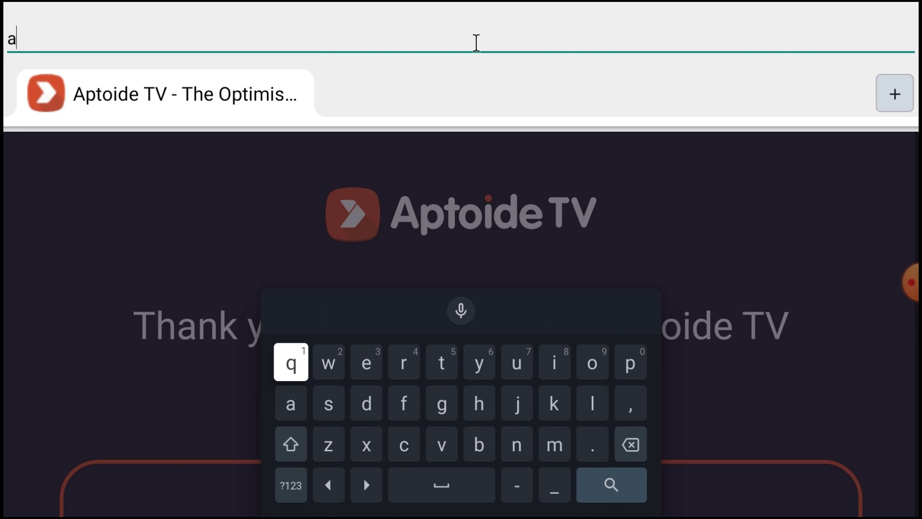
{"action": "type", "text": "pto"}
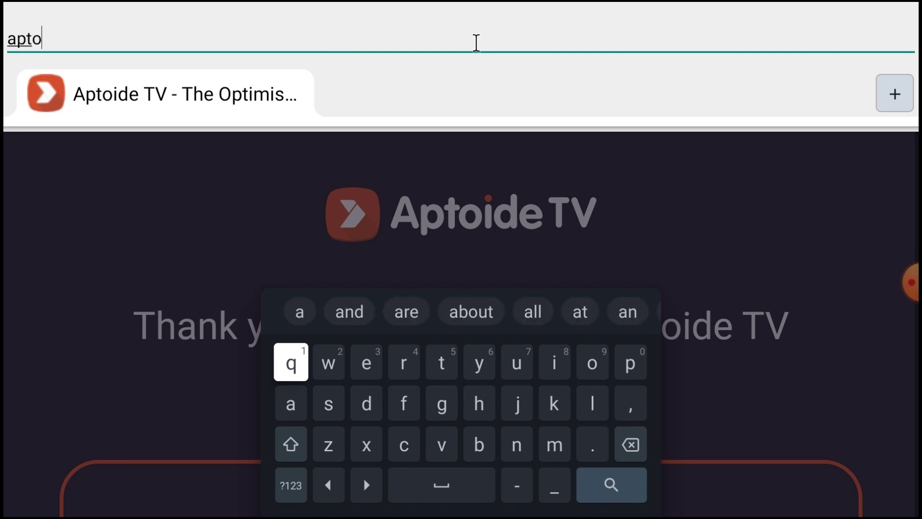
{"action": "type", "text": "id tv"}
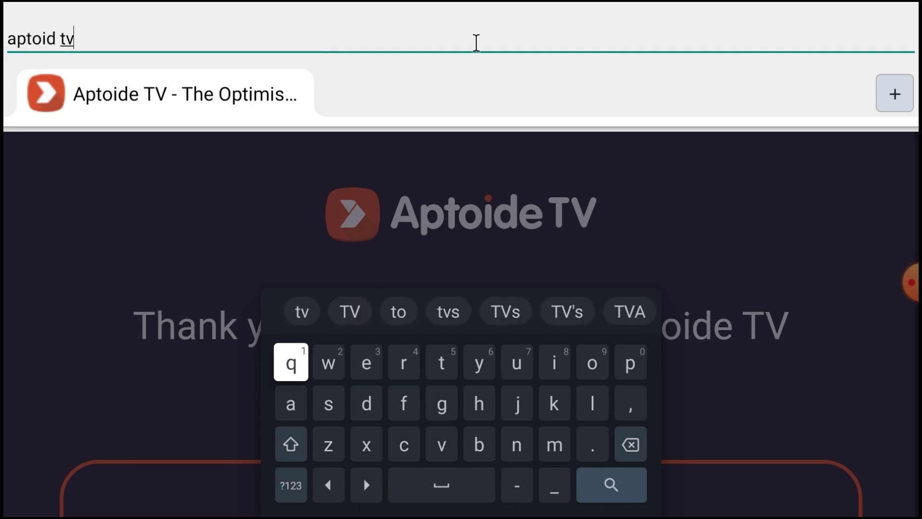
{"action": "type", "text": "q"}
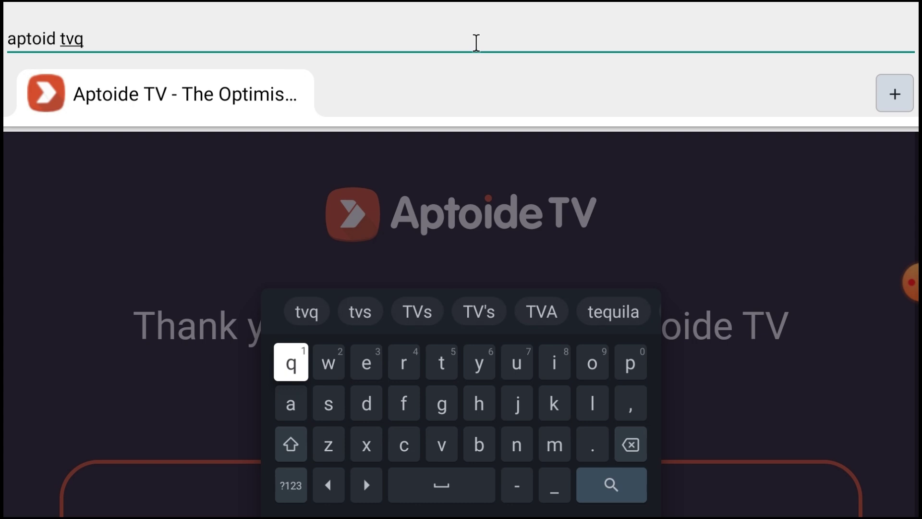
{"action": "key", "text": "BackSpace"}
{"action": "key", "text": "Down"}
{"action": "key", "text": "Down"}
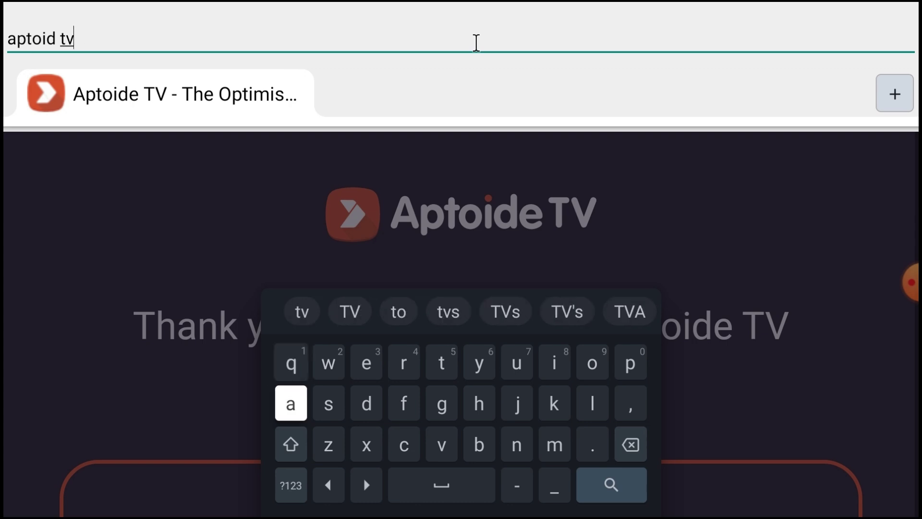
{"action": "key", "text": "Down"}
{"action": "key", "text": "Right"}
{"action": "key", "text": "Right"}
{"action": "key", "text": "Right"}
{"action": "key", "text": "Right"}
{"action": "key", "text": "Right"}
{"action": "key", "text": "Right"}
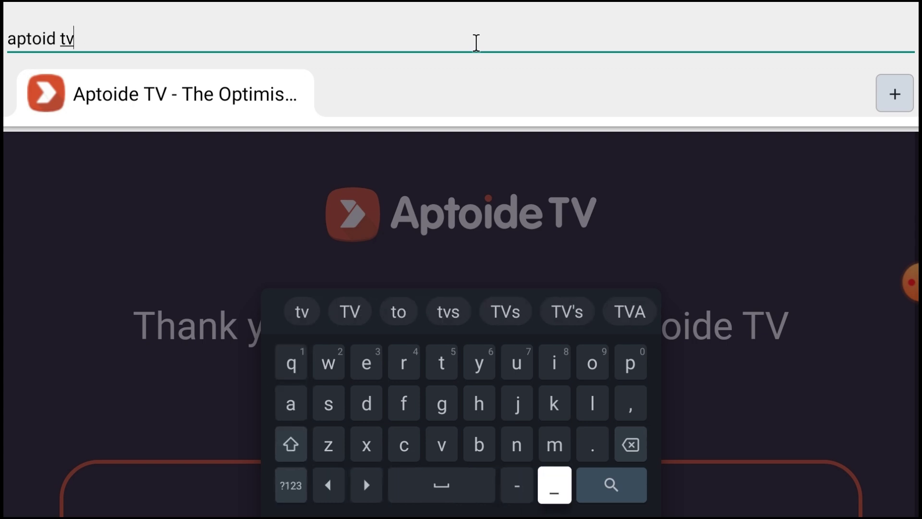
{"action": "key", "text": "Return"}
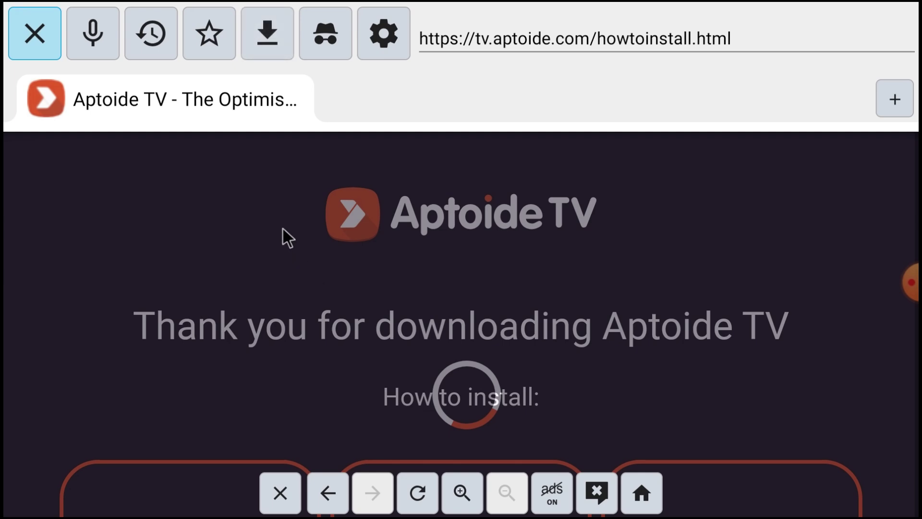
Install Aptoide TV from the downloaded AptoideTV-5.1.2_(10).apk file and finish the installer without launching the app
{"action": "left_click", "coordinate": [270, 45]}
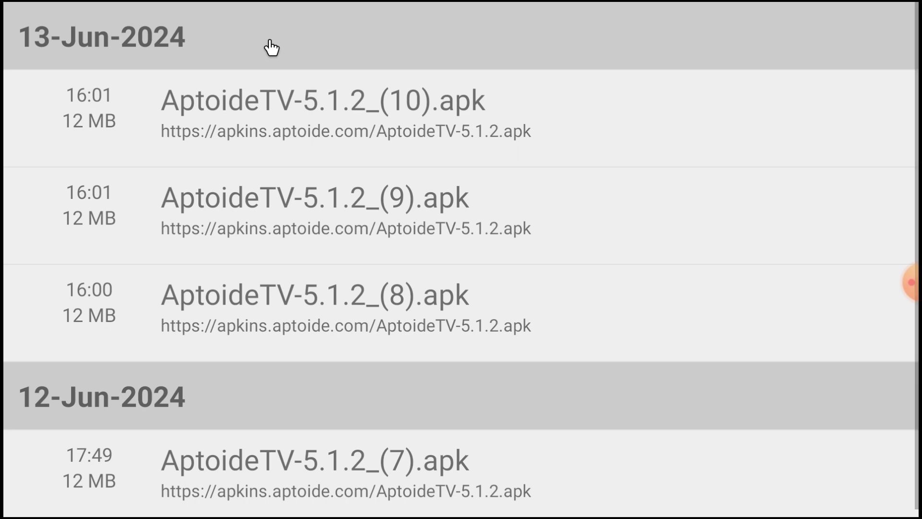
{"action": "left_click", "coordinate": [313, 115]}
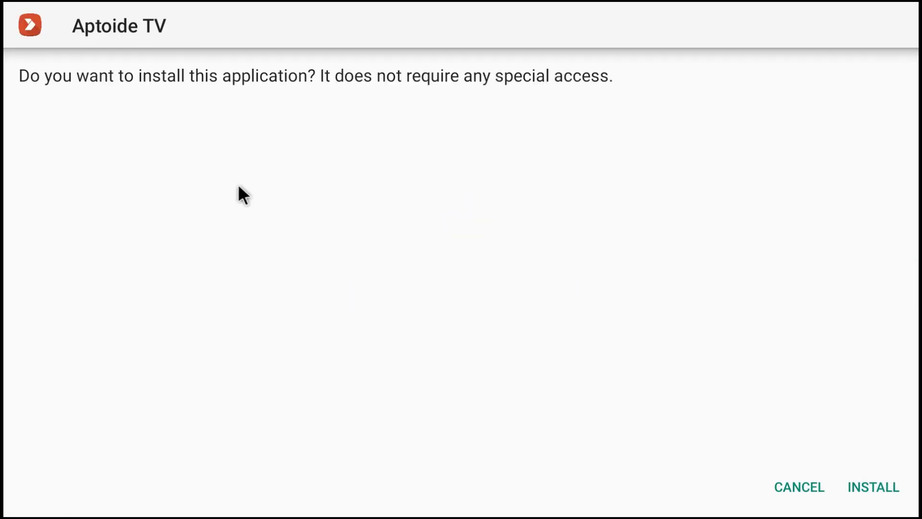
{"action": "left_click", "coordinate": [867, 487]}
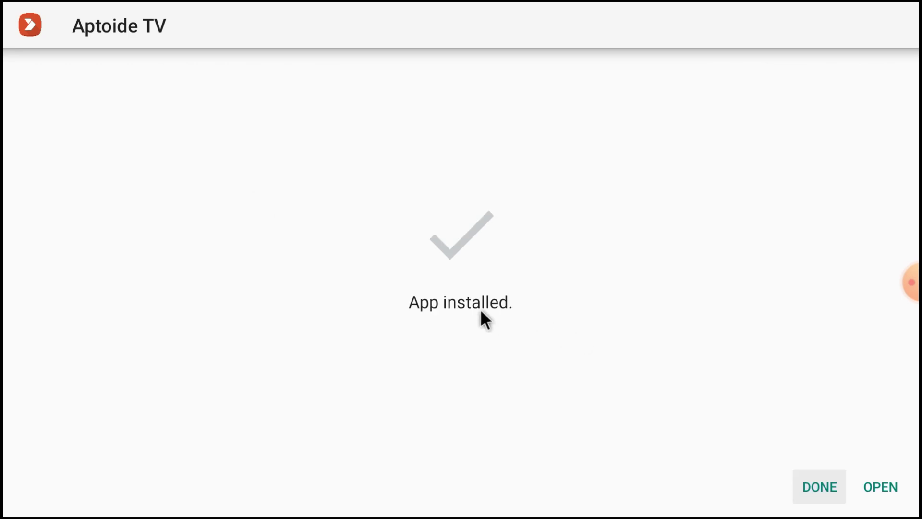
{"action": "left_click", "coordinate": [815, 493]}
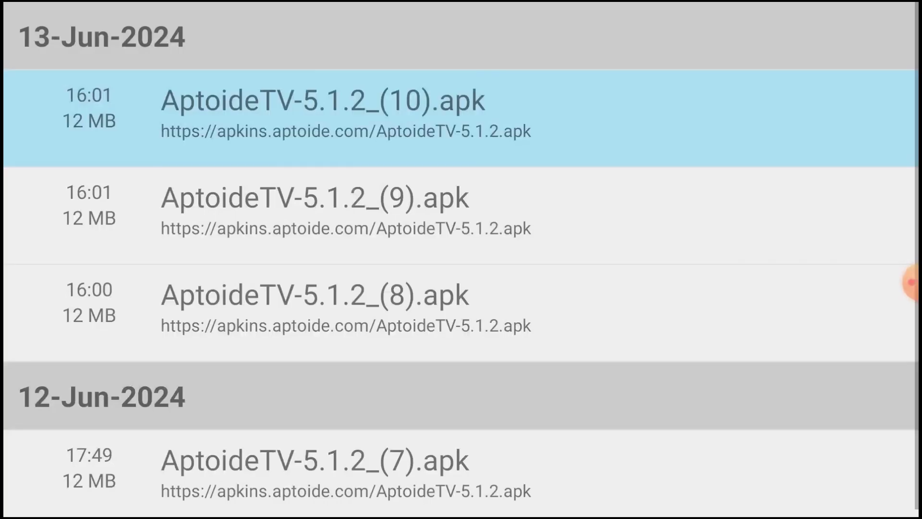
Close the downloads list and the browser, and leave the settings to return to the Apps screen
{"action": "key", "text": "Escape"}
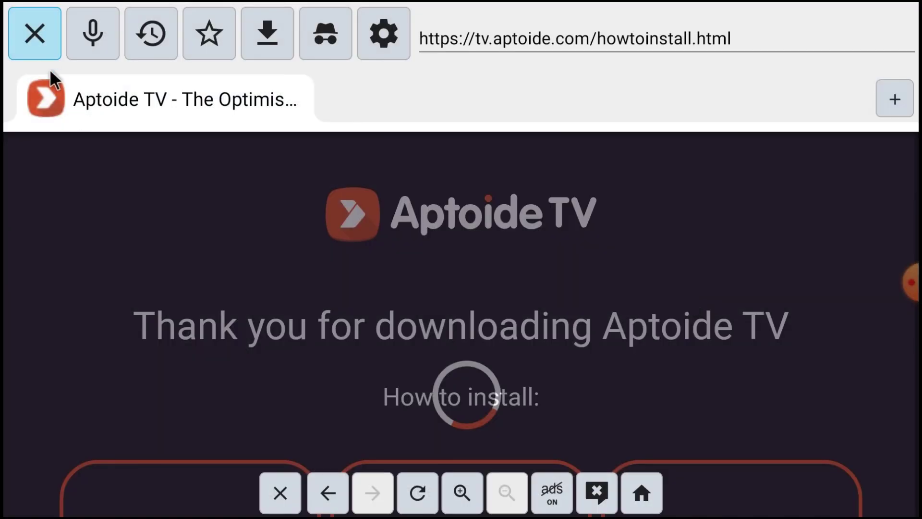
{"action": "left_click", "coordinate": [37, 42]}
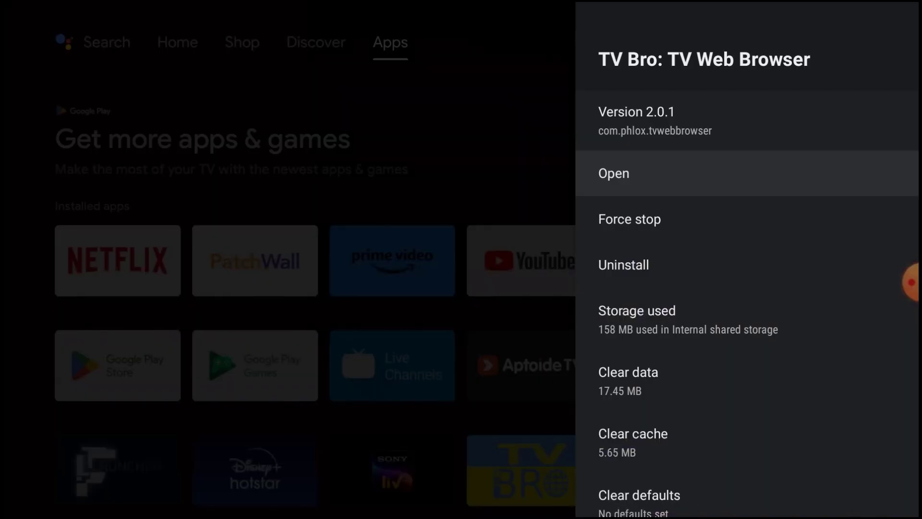
{"action": "key", "text": "Escape"}
{"action": "key", "text": "Escape"}
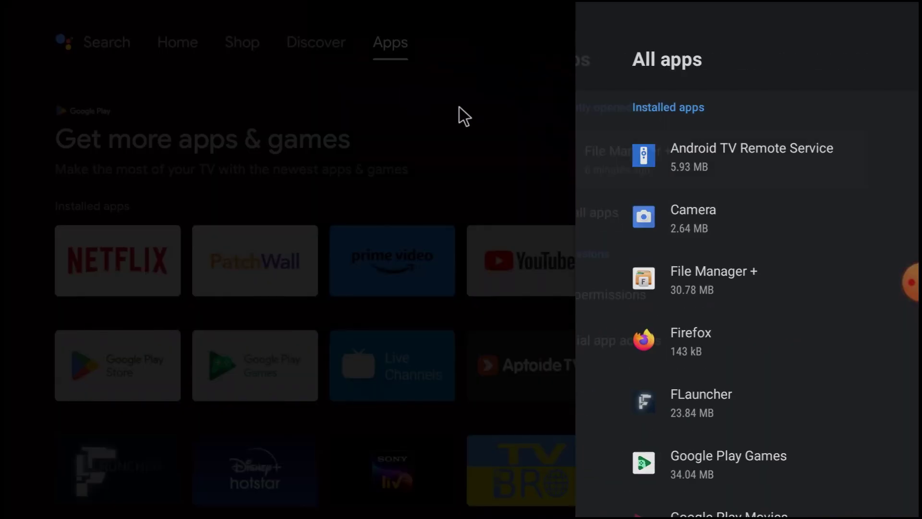
{"action": "key", "text": "Escape"}
{"action": "key", "text": "Escape"}
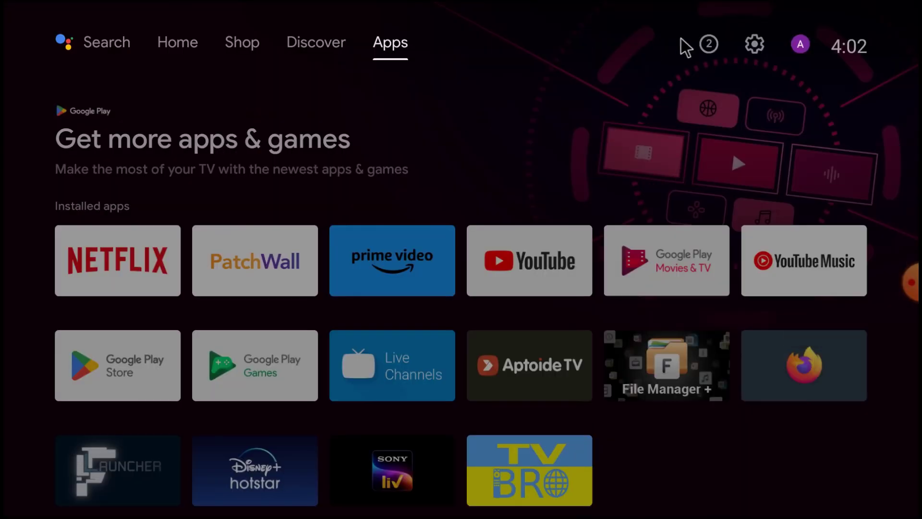
Allow Aptoide TV to install unknown apps in the device's Security & restrictions settings, and return to the main settings
{"action": "left_click", "coordinate": [753, 50]}
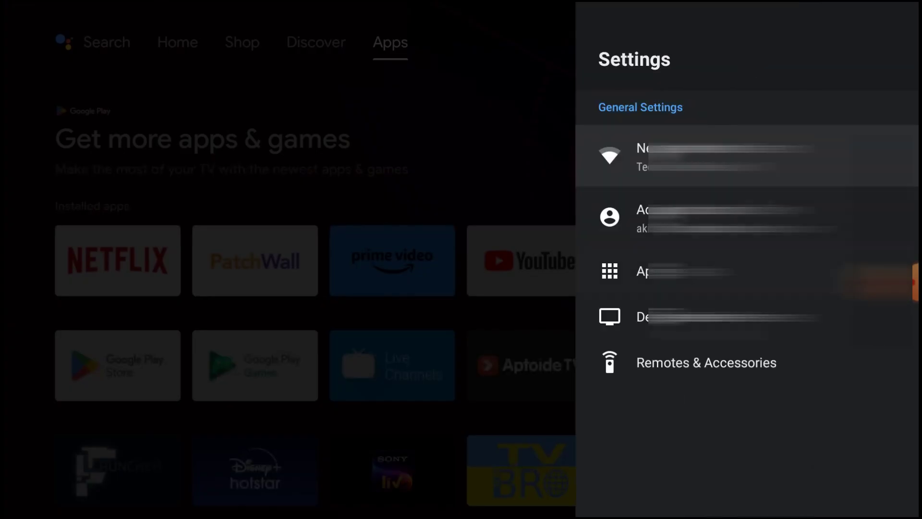
{"action": "left_click", "coordinate": [692, 317]}
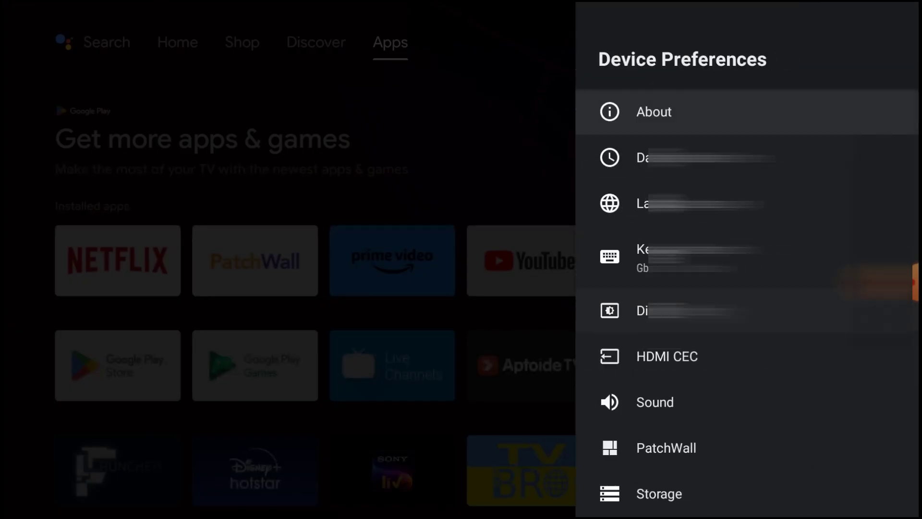
{"action": "scroll", "coordinate": [667, 305], "scroll_direction": "down", "scroll_amount": 5}
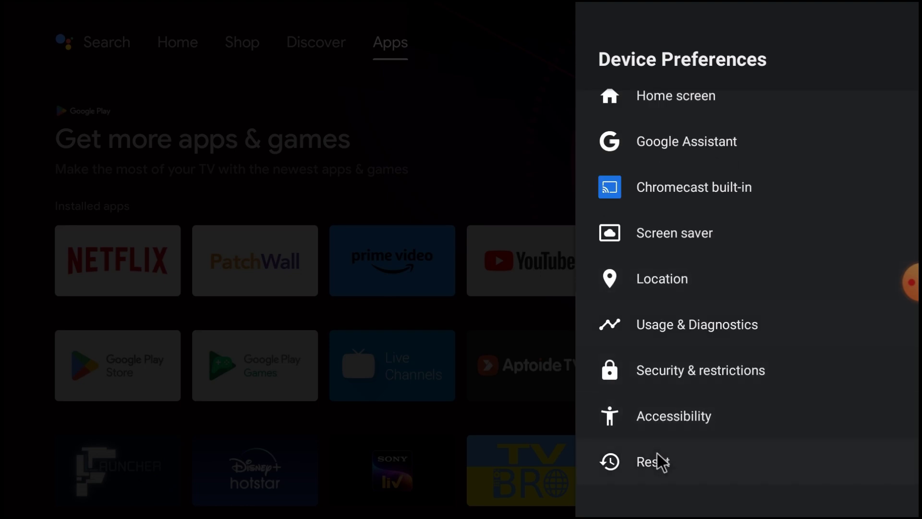
{"action": "left_click", "coordinate": [669, 370]}
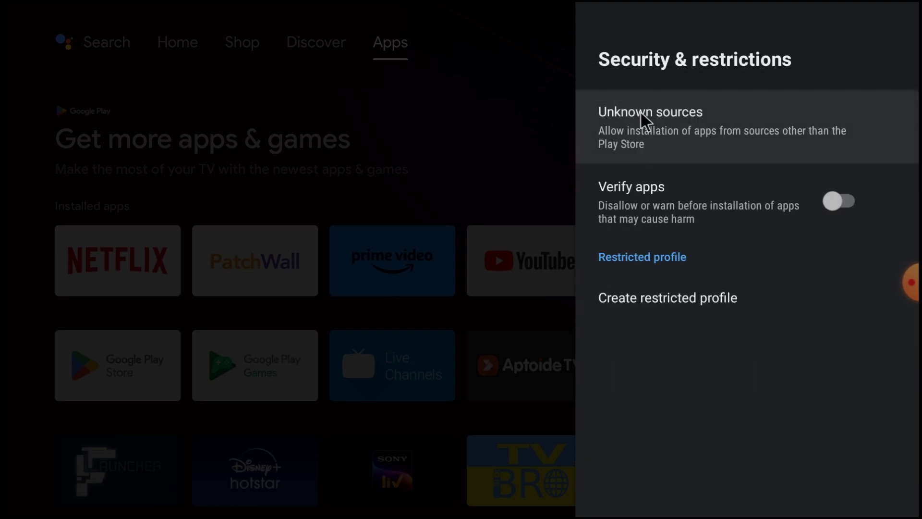
{"action": "left_click", "coordinate": [643, 120]}
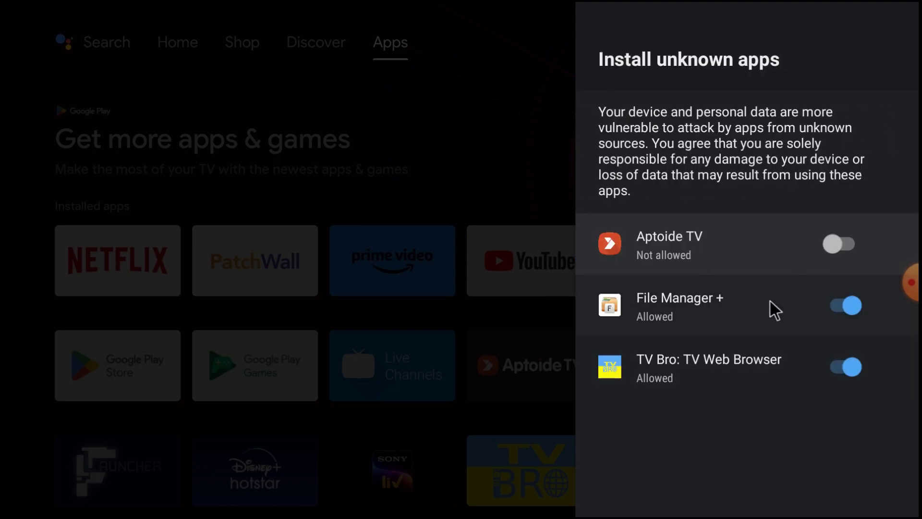
{"action": "left_click", "coordinate": [845, 246]}
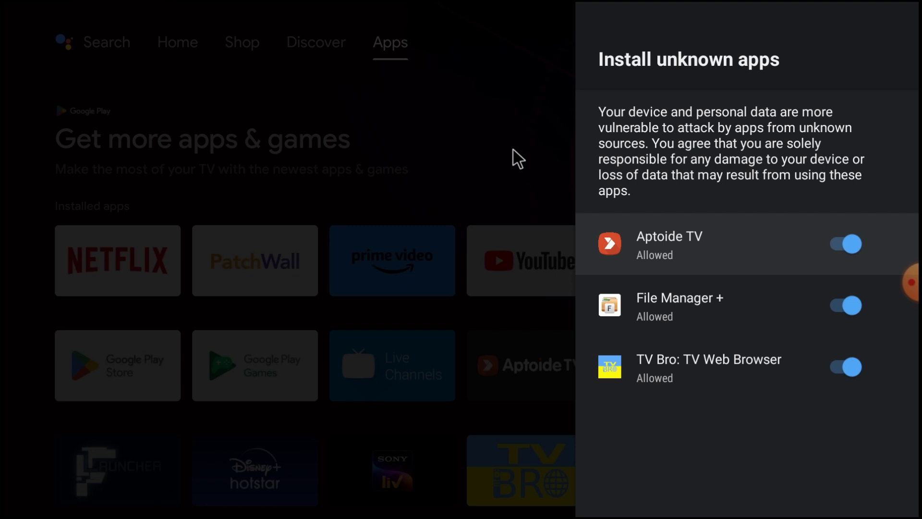
{"action": "key", "text": "Escape"}
{"action": "key", "text": "Escape"}
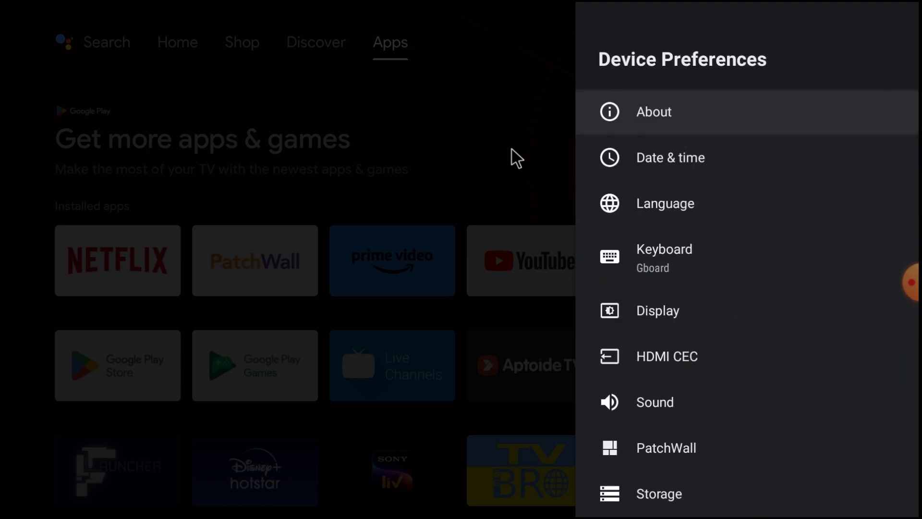
{"action": "key", "text": "Escape"}
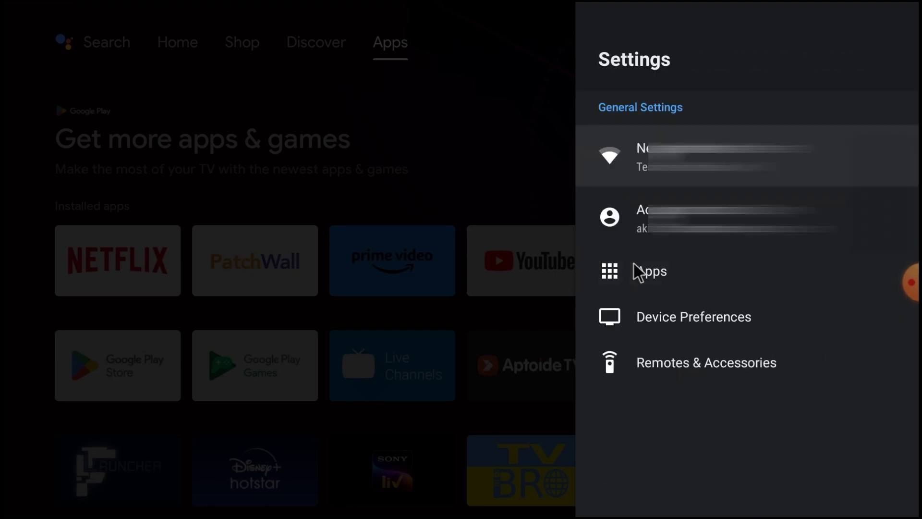
Launch Aptoide TV from the settings' list of all apps and allow it to access photos, media and files
{"action": "left_click", "coordinate": [633, 263]}
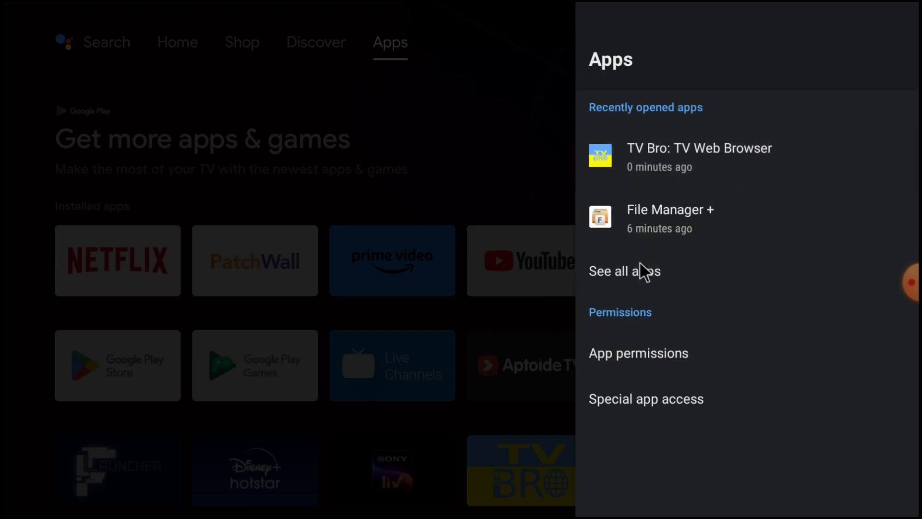
{"action": "left_click", "coordinate": [640, 269]}
{"action": "left_click", "coordinate": [664, 207]}
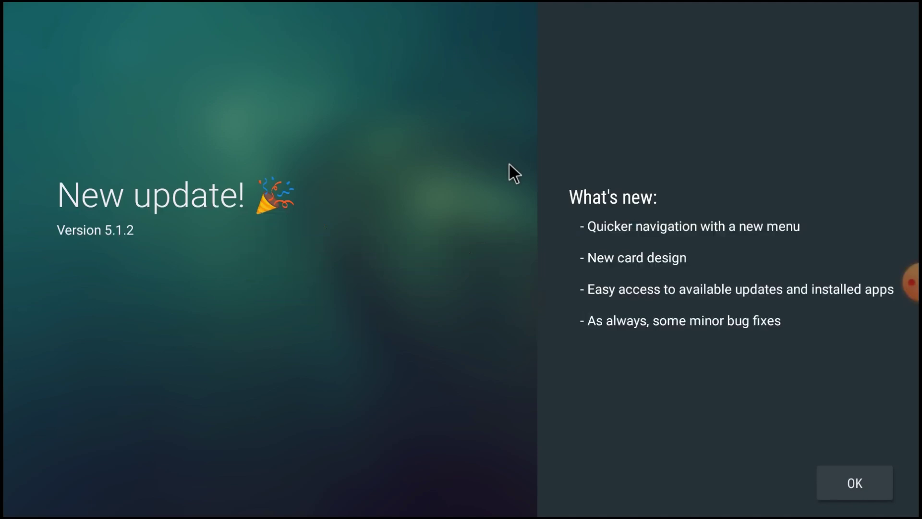
{"action": "left_click", "coordinate": [846, 480]}
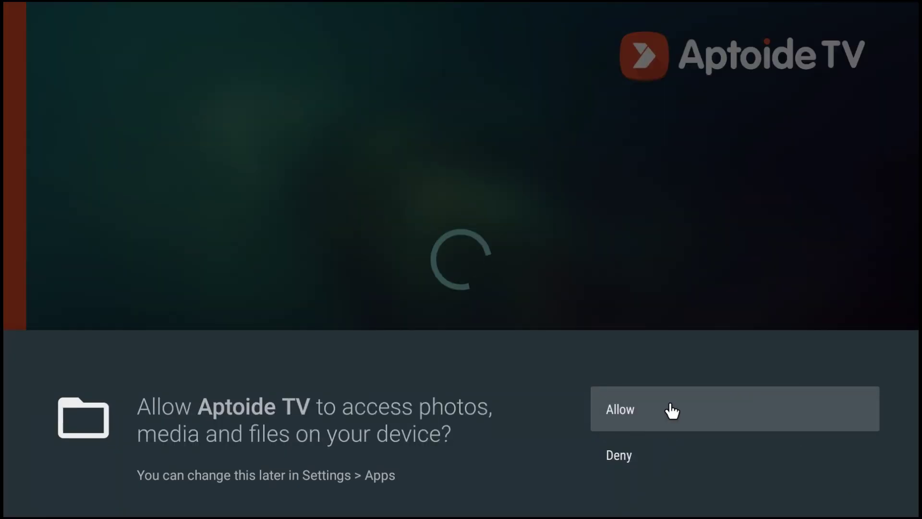
{"action": "left_click", "coordinate": [672, 410]}
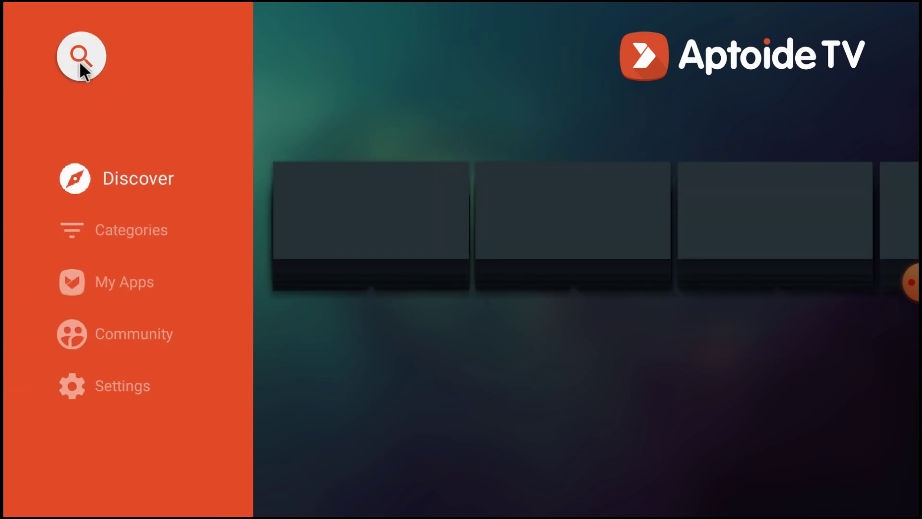
Allow Aptoide TV to record audio and search its store for the suggested term "facebook lite"
{"action": "left_click", "coordinate": [79, 61]}
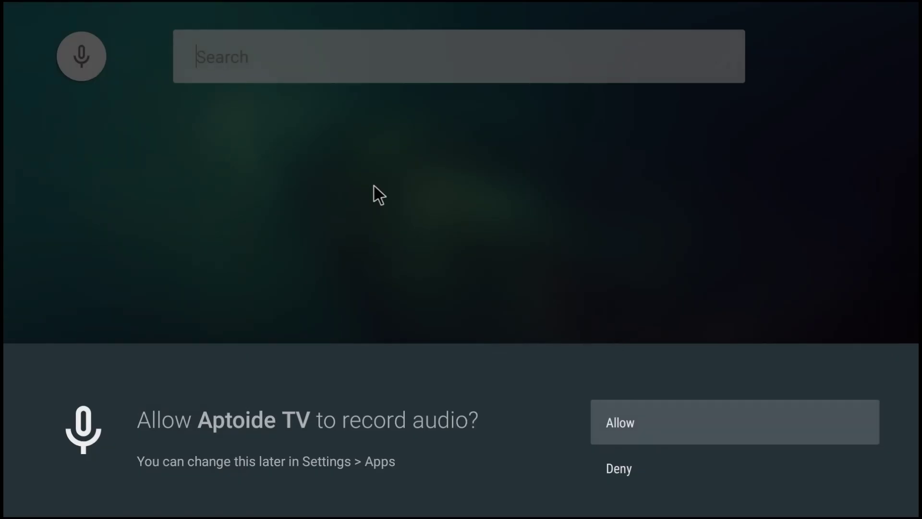
{"action": "left_click", "coordinate": [633, 428]}
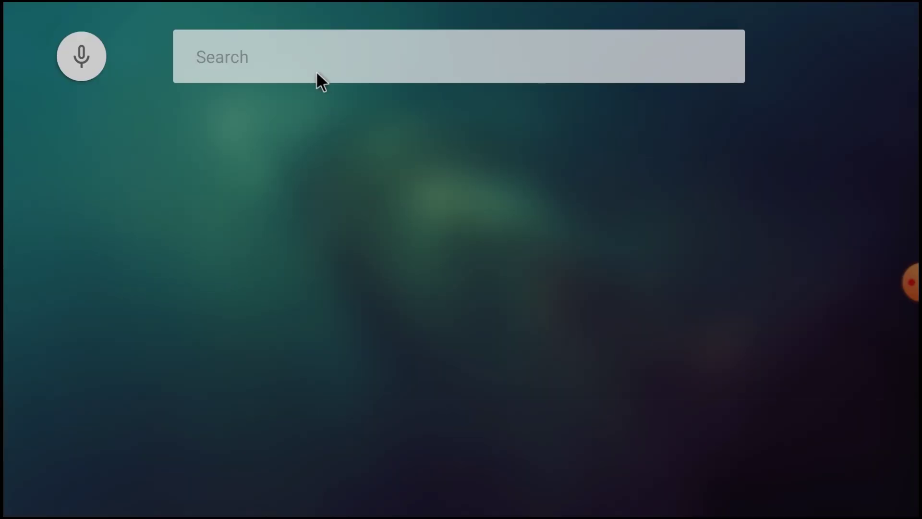
{"action": "left_click", "coordinate": [314, 57]}
{"action": "type", "text": "f"}
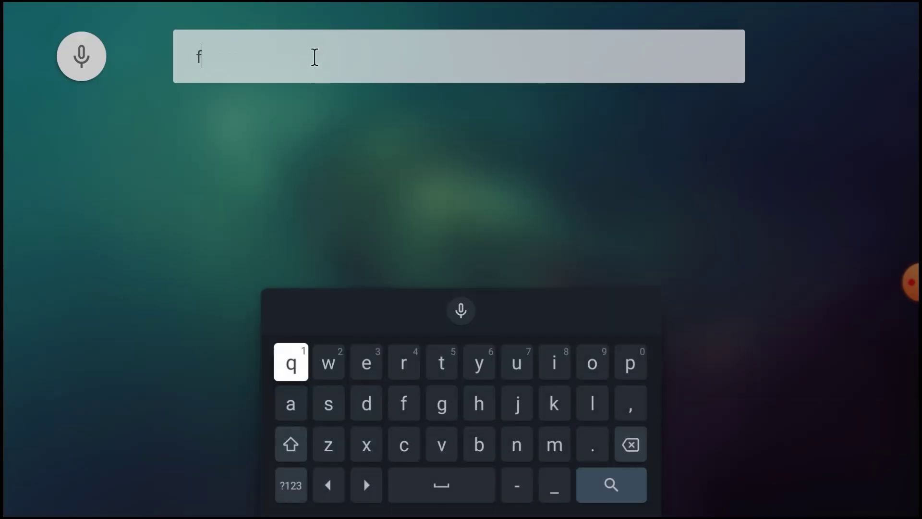
{"action": "type", "text": "a"}
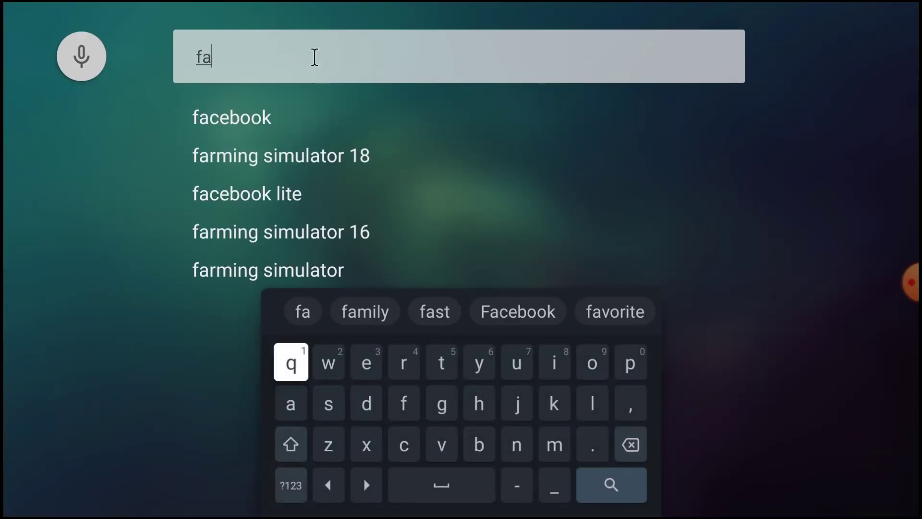
{"action": "type", "text": "CE"}
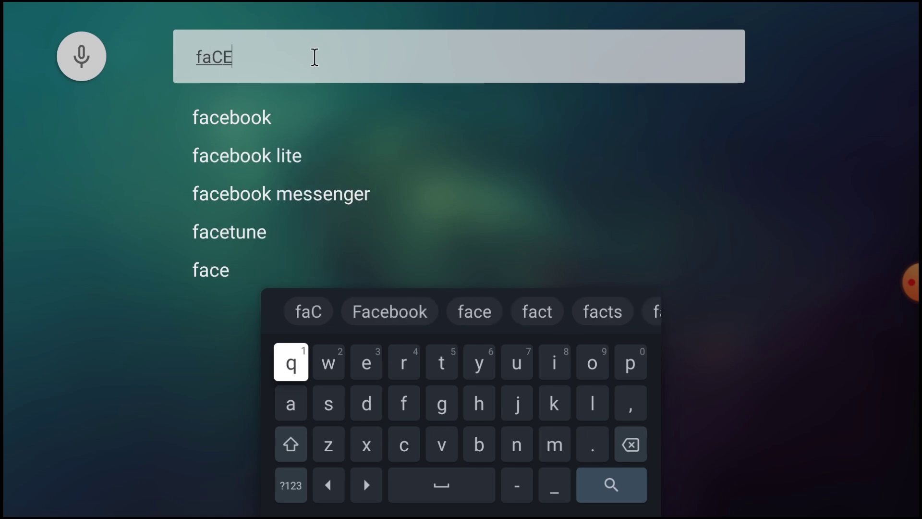
{"action": "type", "text": "BOOK"}
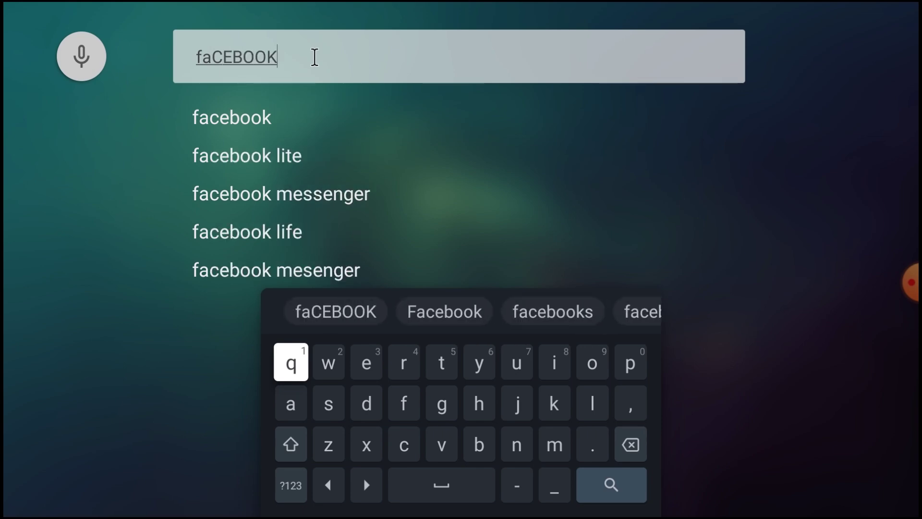
{"action": "left_click", "coordinate": [265, 155]}
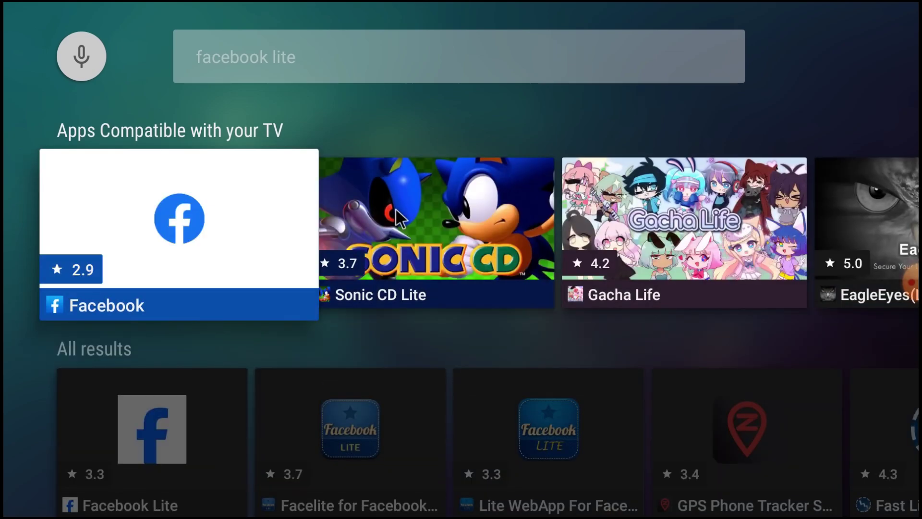
Install Facebook Lite from the search results and finish the installer without opening the app
{"action": "scroll", "coordinate": [309, 340], "scroll_direction": "down", "scroll_amount": 1}
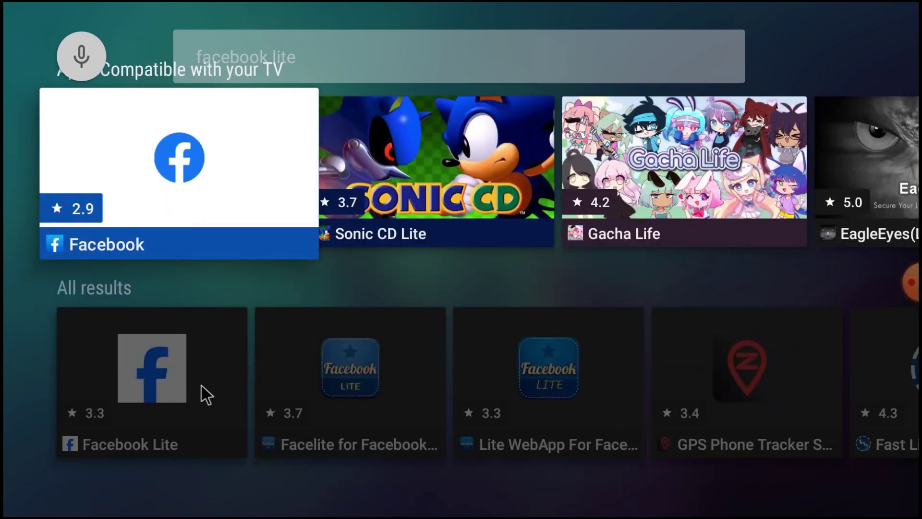
{"action": "scroll", "coordinate": [169, 399], "scroll_direction": "down", "scroll_amount": 1}
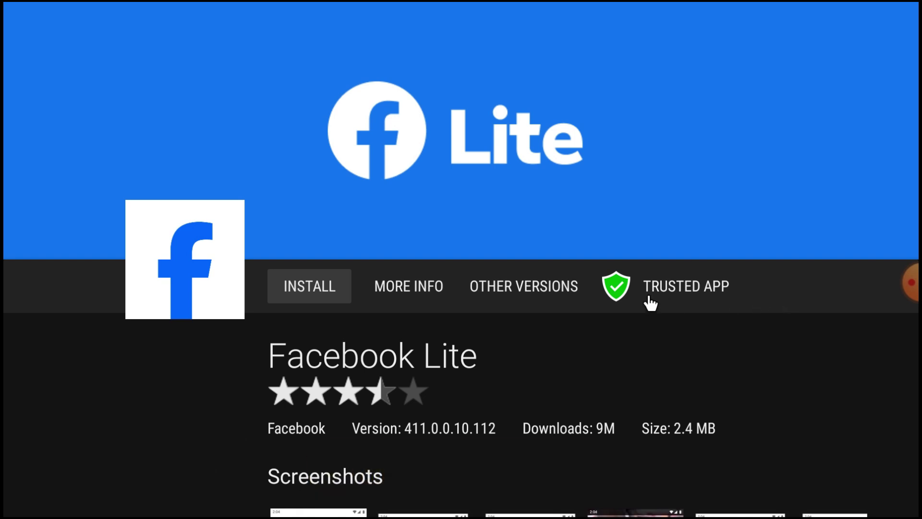
{"action": "left_click", "coordinate": [308, 286]}
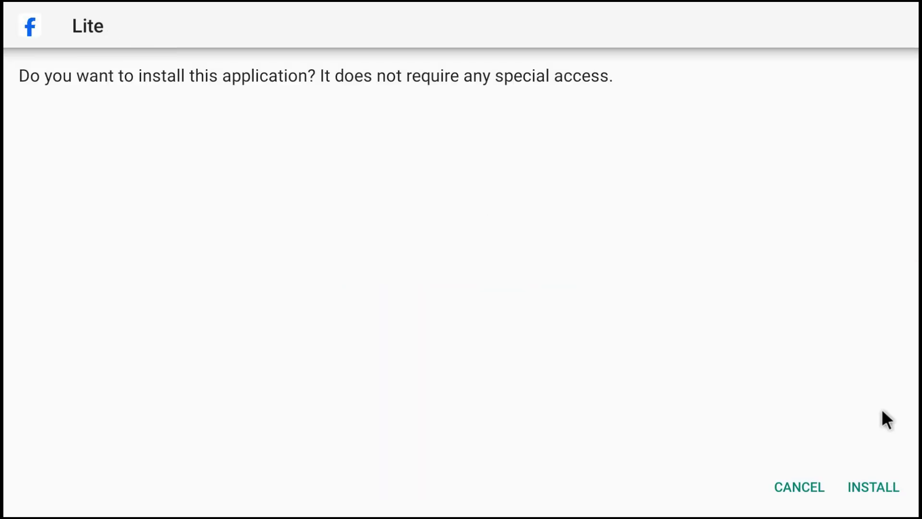
{"action": "left_click", "coordinate": [860, 489]}
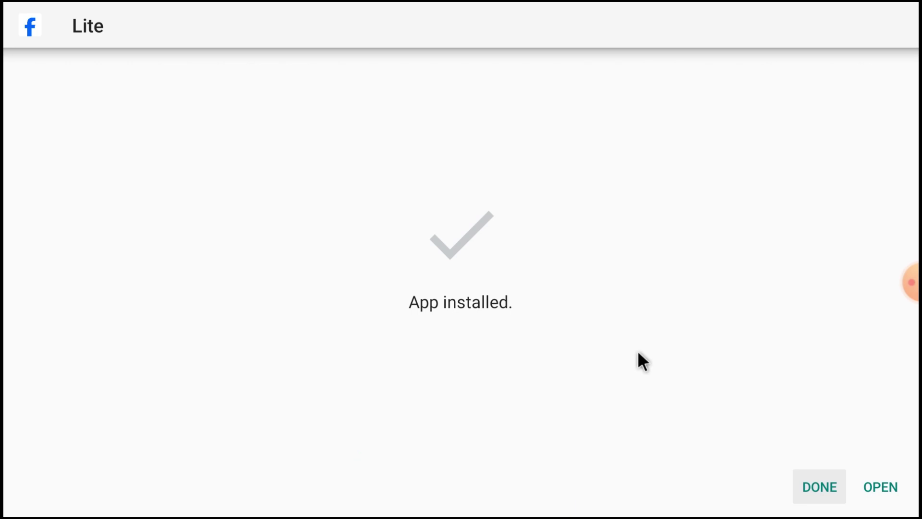
{"action": "left_click", "coordinate": [819, 486]}
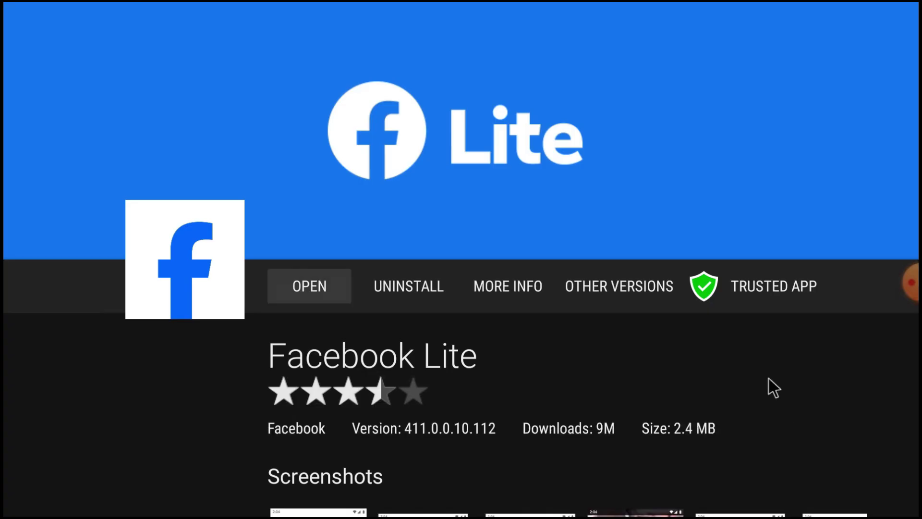
Leave Aptoide TV and close the settings to return to the Apps screen
{"action": "key", "text": "Escape"}
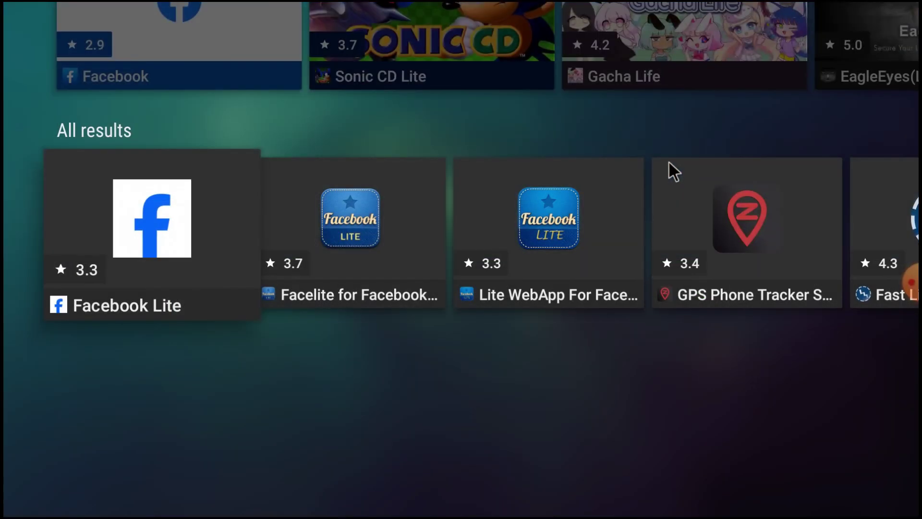
{"action": "key", "text": "Escape"}
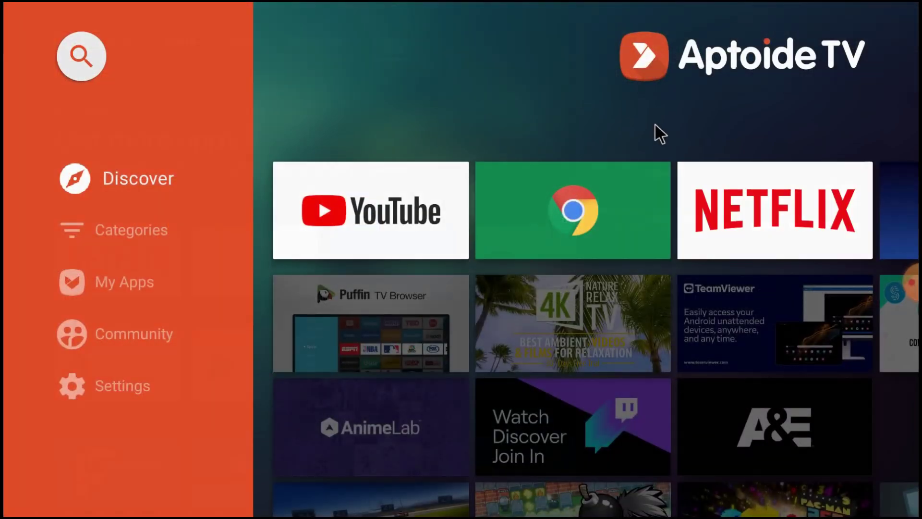
{"action": "key", "text": "alt+Tab"}
{"action": "key", "text": "Escape"}
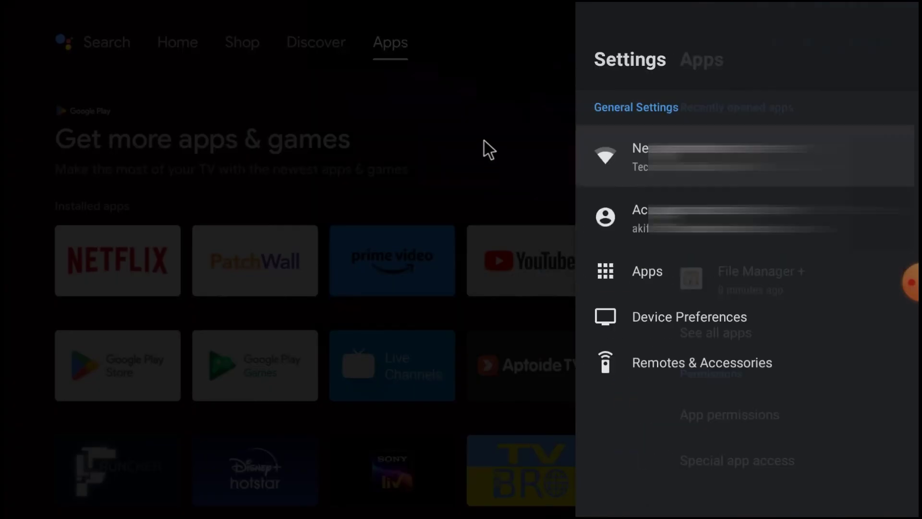
{"action": "key", "text": "Escape"}
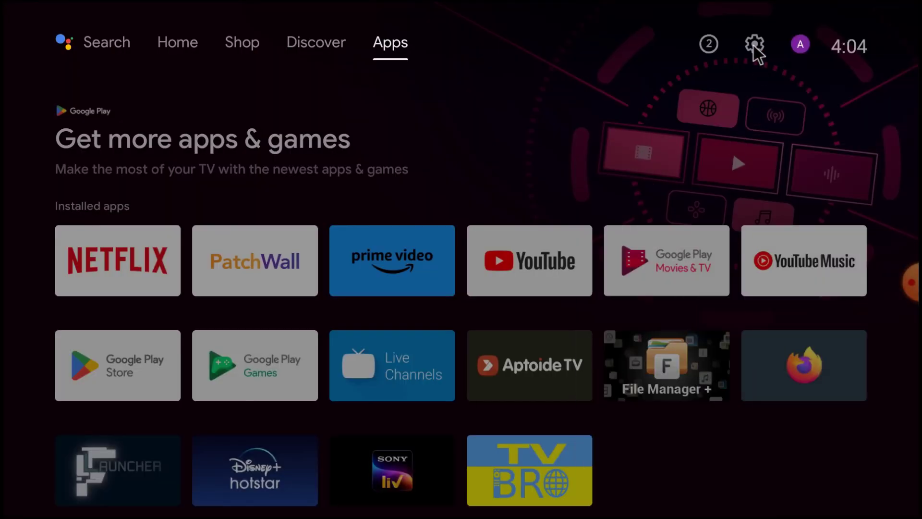
Check which apps are allowed to install unknown apps under Security & restrictions, and return to the main settings
{"action": "left_click", "coordinate": [755, 47]}
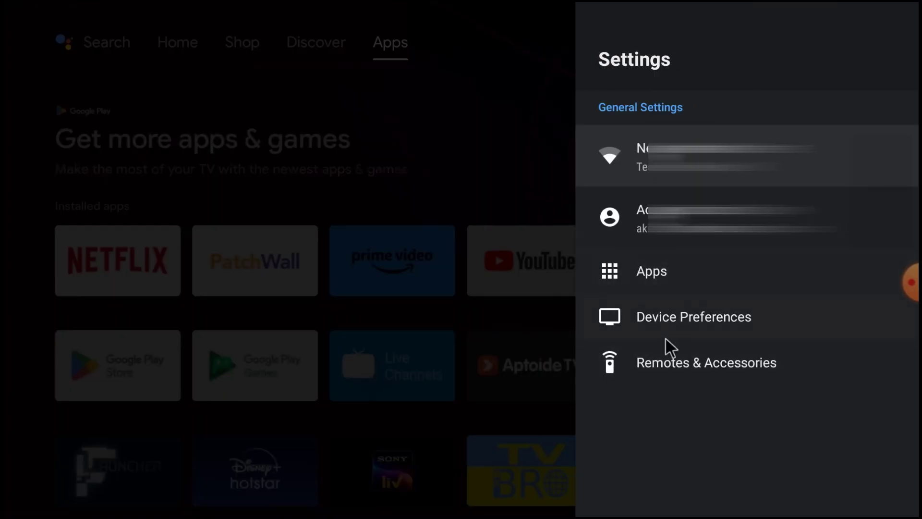
{"action": "left_click", "coordinate": [668, 321]}
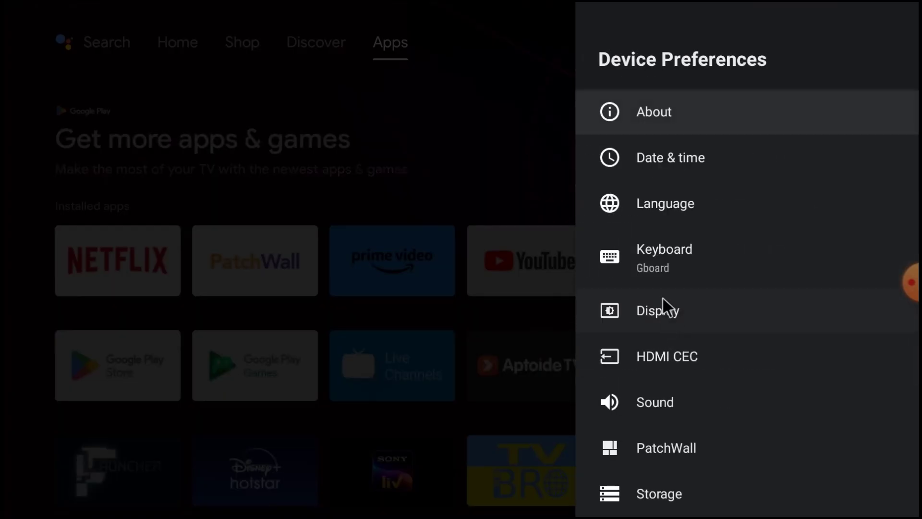
{"action": "scroll", "coordinate": [677, 346], "scroll_direction": "down", "scroll_amount": 5}
{"action": "left_click", "coordinate": [681, 379]}
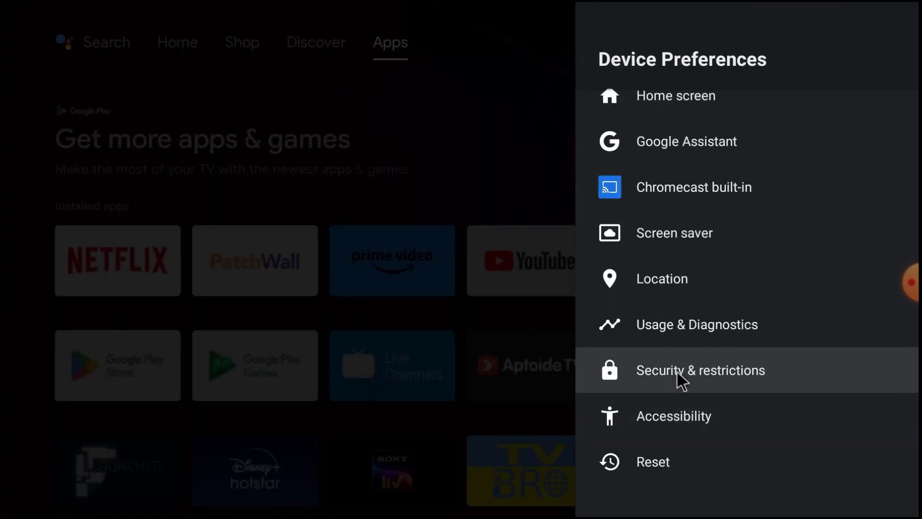
{"action": "left_click", "coordinate": [680, 137]}
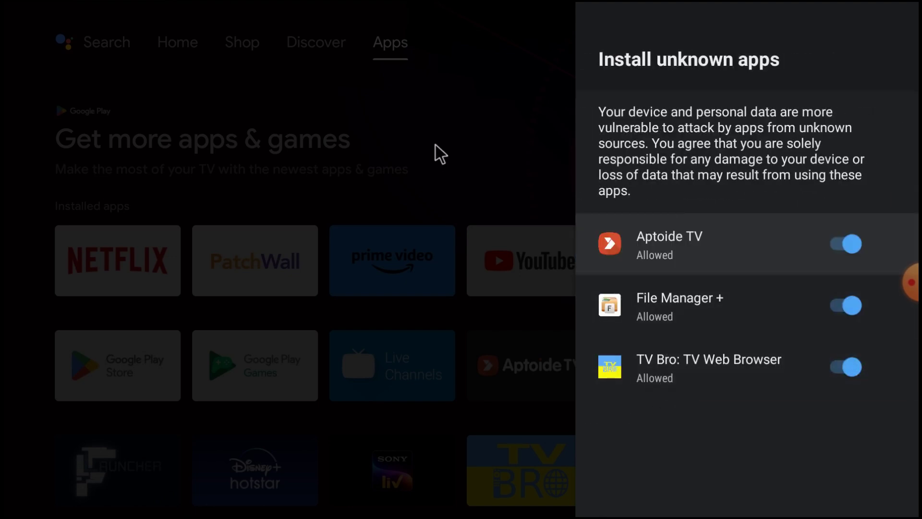
{"action": "key", "text": "Escape"}
{"action": "key", "text": "Escape"}
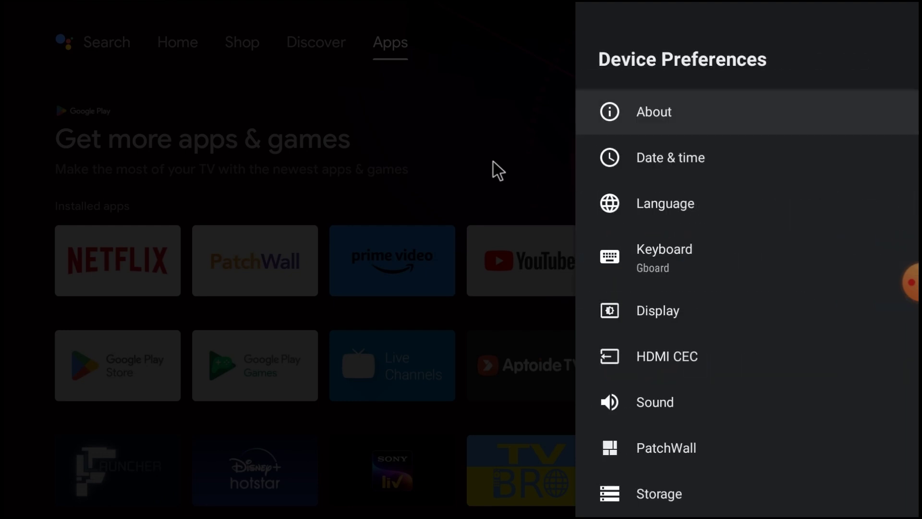
{"action": "key", "text": "Escape"}
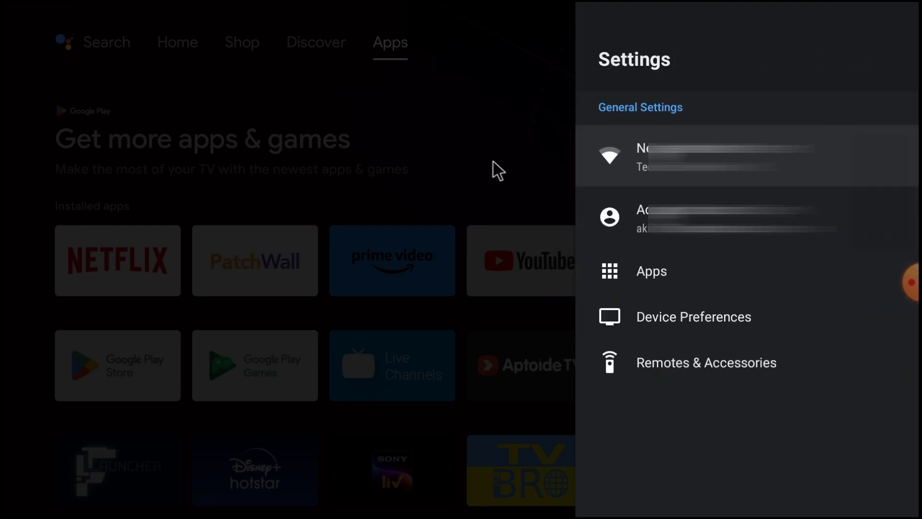
Open Lite from the list of all installed apps in the settings and allow it to access contacts
{"action": "left_click", "coordinate": [685, 277]}
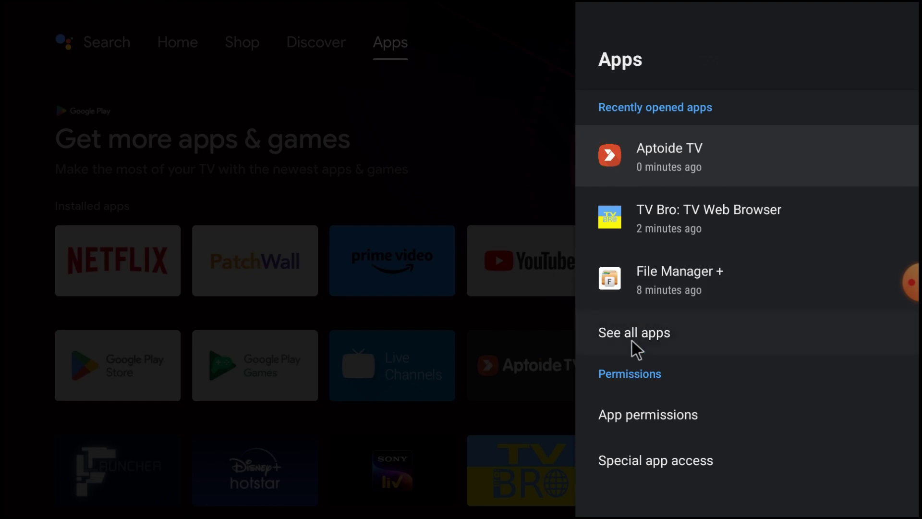
{"action": "left_click", "coordinate": [634, 335]}
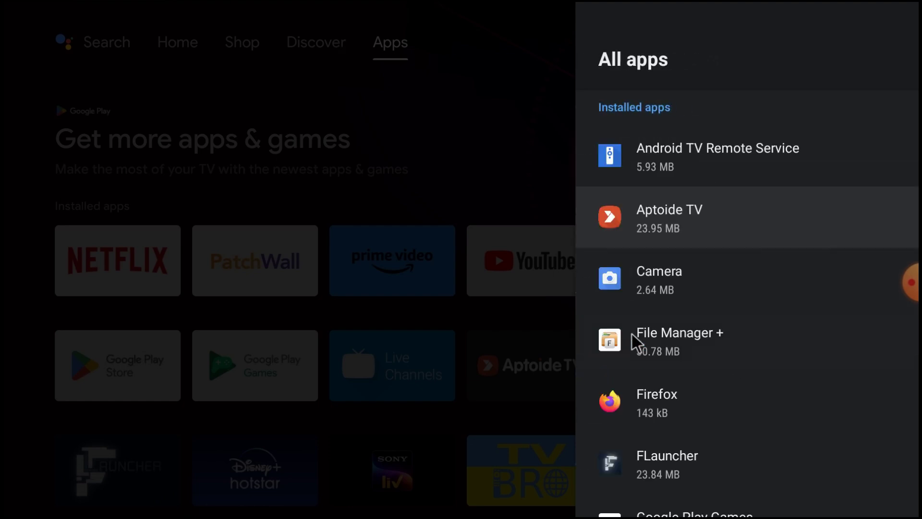
{"action": "scroll", "coordinate": [653, 310], "scroll_direction": "down", "scroll_amount": 6}
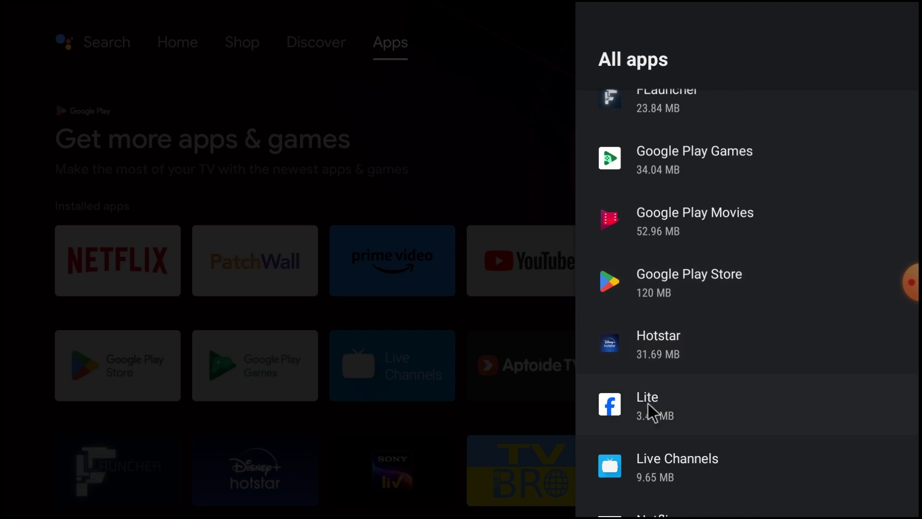
{"action": "left_click", "coordinate": [652, 410]}
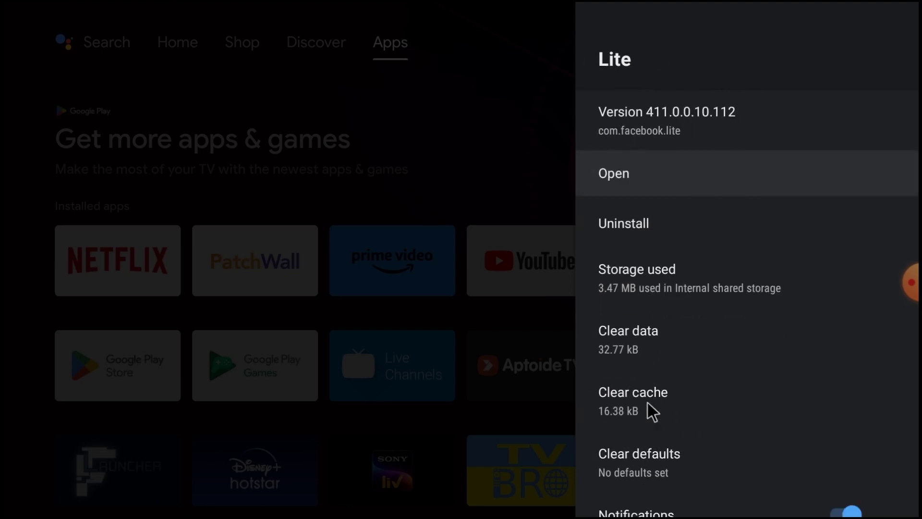
{"action": "left_click", "coordinate": [633, 175]}
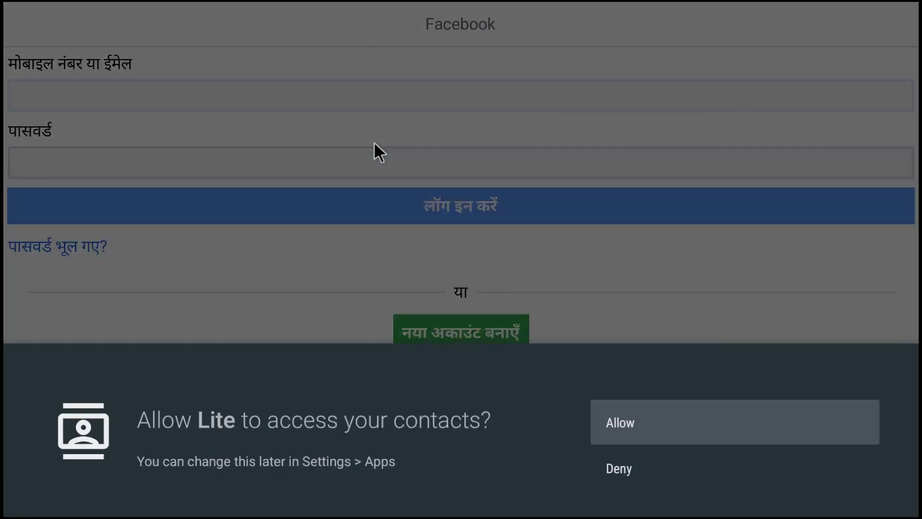
{"action": "left_click", "coordinate": [669, 441]}
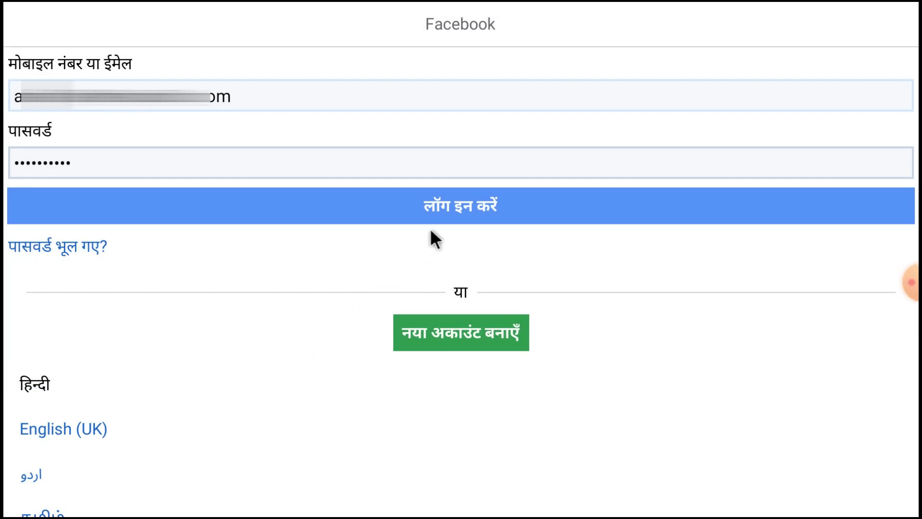
Log in to Facebook with the filled-in account credentials and decline saving the login info
{"action": "left_click", "coordinate": [451, 204]}
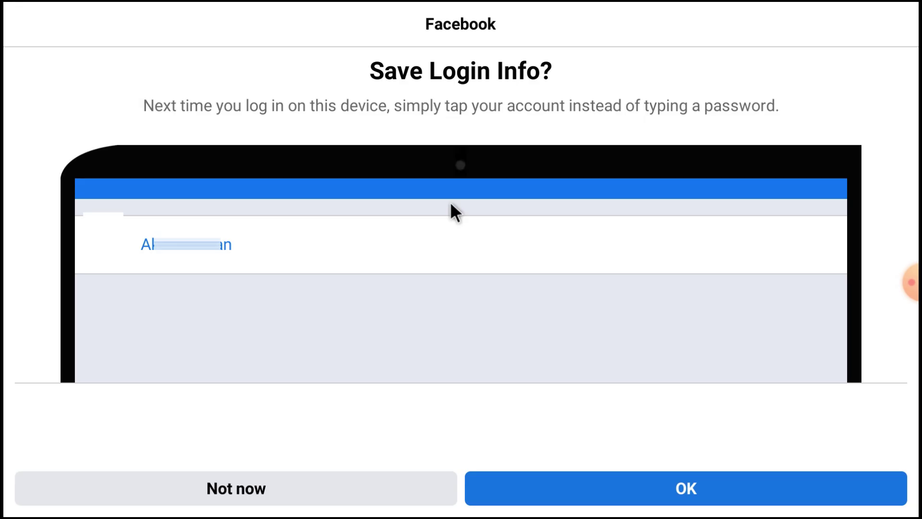
{"action": "left_click", "coordinate": [230, 486]}
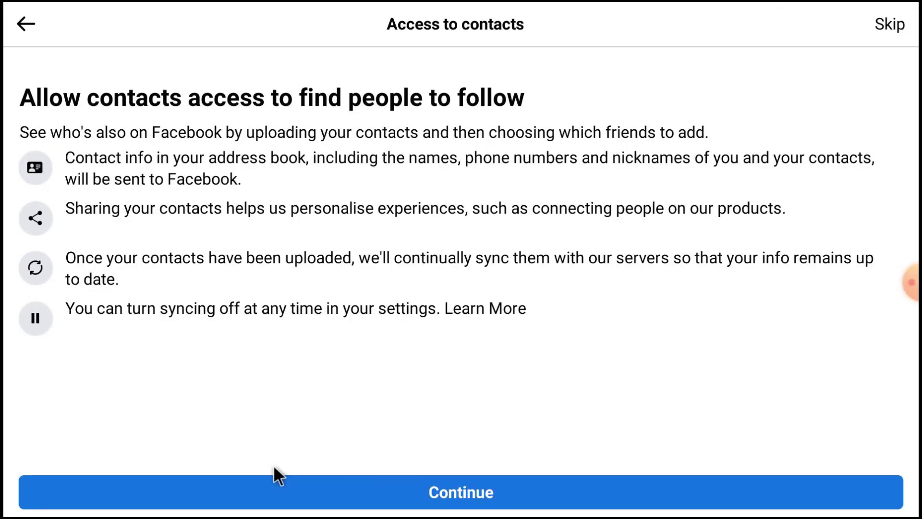
Continue with the contacts upload to find friends and skip adding an email address to the account
{"action": "left_click", "coordinate": [379, 489]}
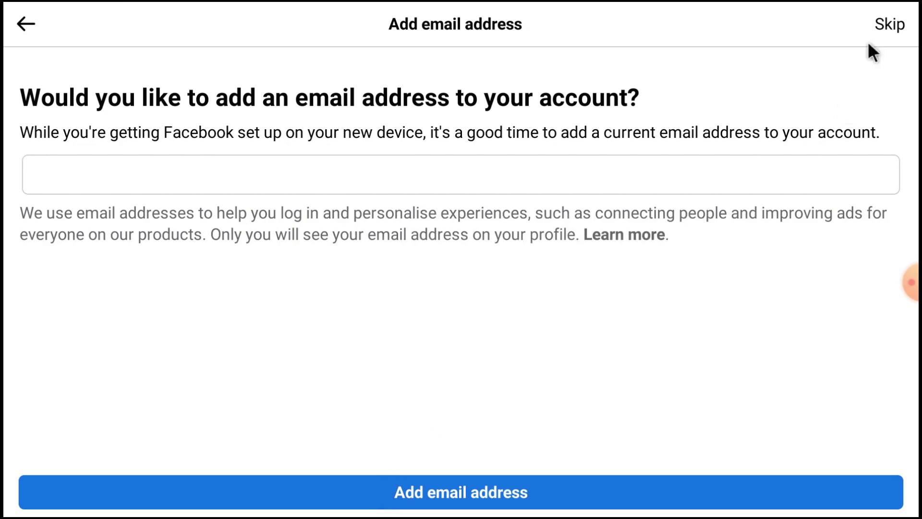
{"action": "left_click", "coordinate": [883, 23]}
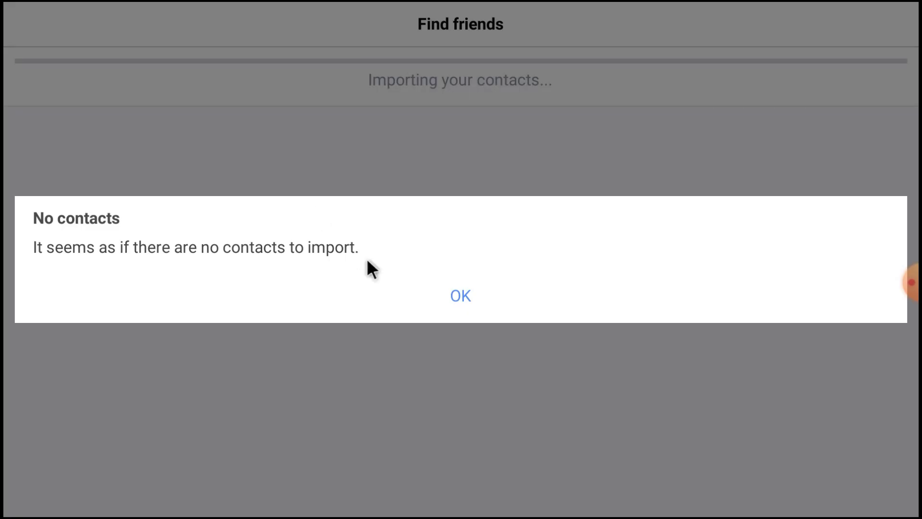
{"action": "left_click", "coordinate": [451, 294]}
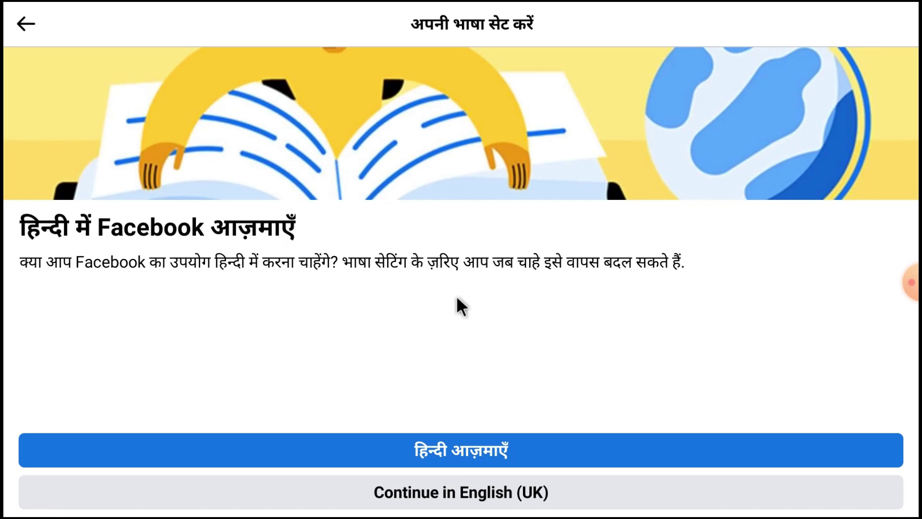
Keep Facebook in English (UK) and continue with granting it access to the device's location
{"action": "left_click", "coordinate": [428, 489]}
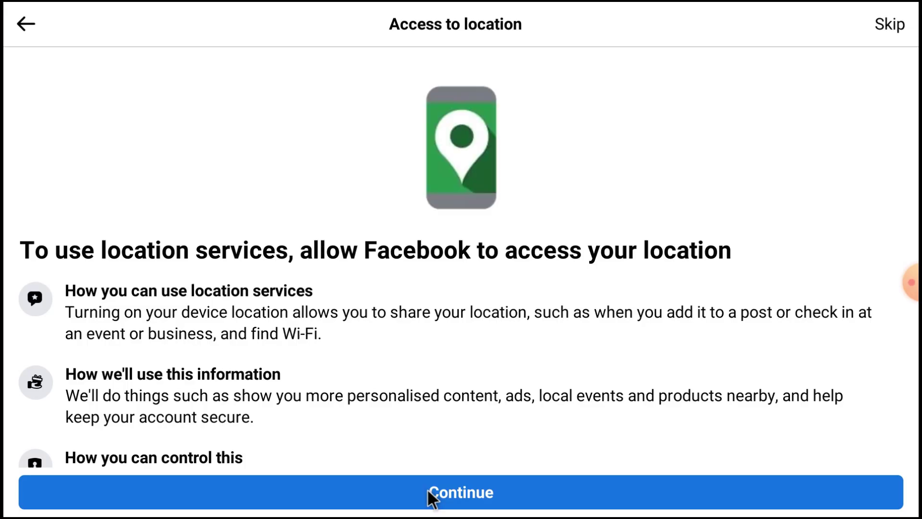
{"action": "left_click", "coordinate": [429, 492]}
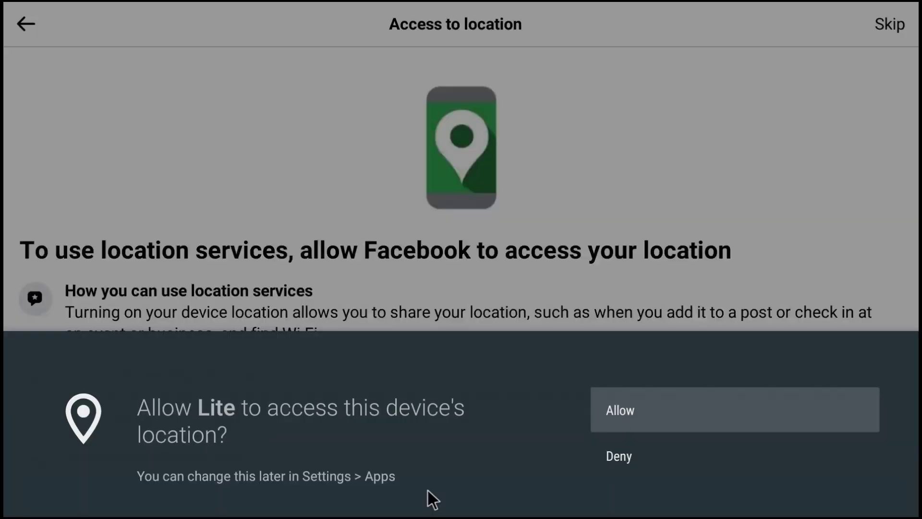